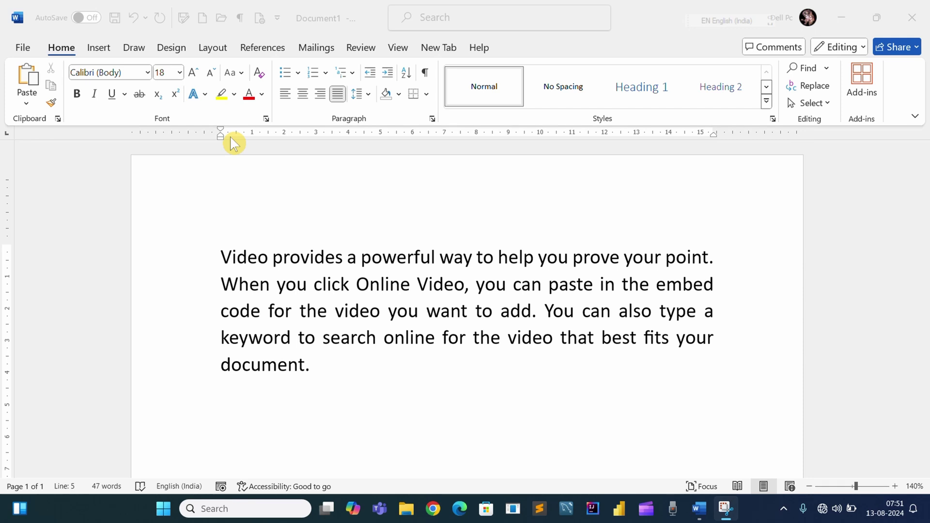
# - Open and close the Font dialog a few times, nudging it slightly down-right
pyautogui.click(266, 120)
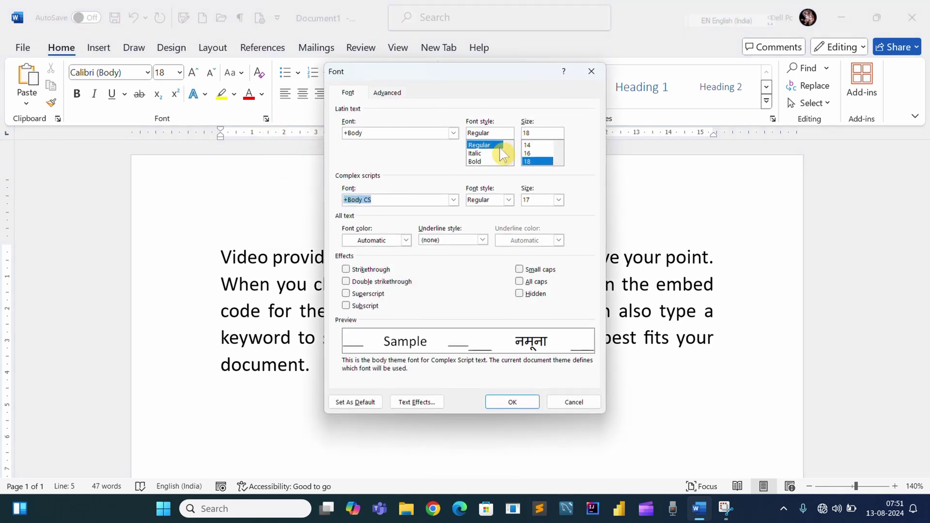
pyautogui.click(590, 78)
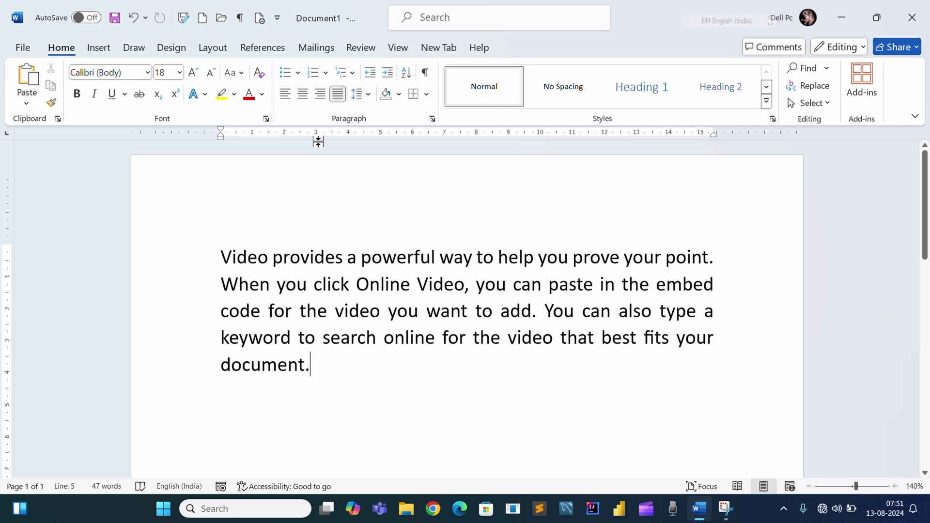
pyautogui.hotkey('ctrl', 'd')
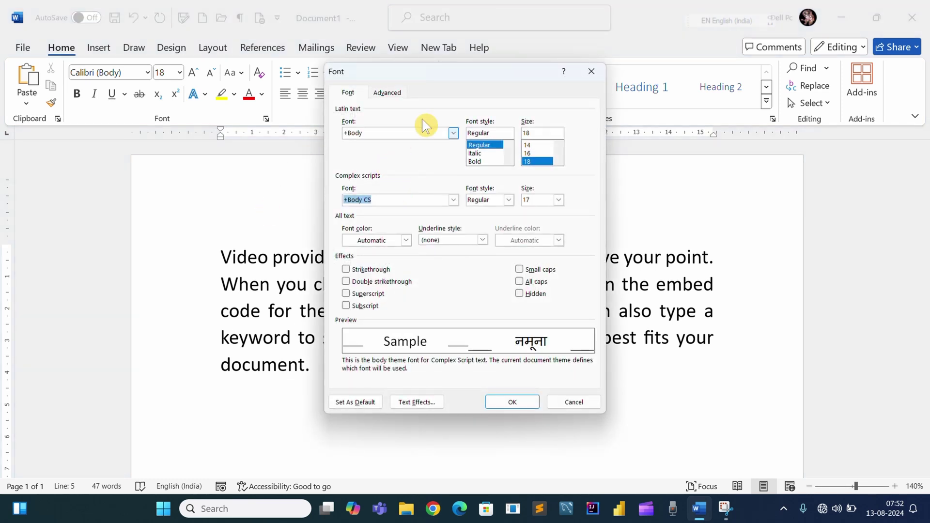
pyautogui.moveTo(441, 77); pyautogui.dragTo(454, 102)
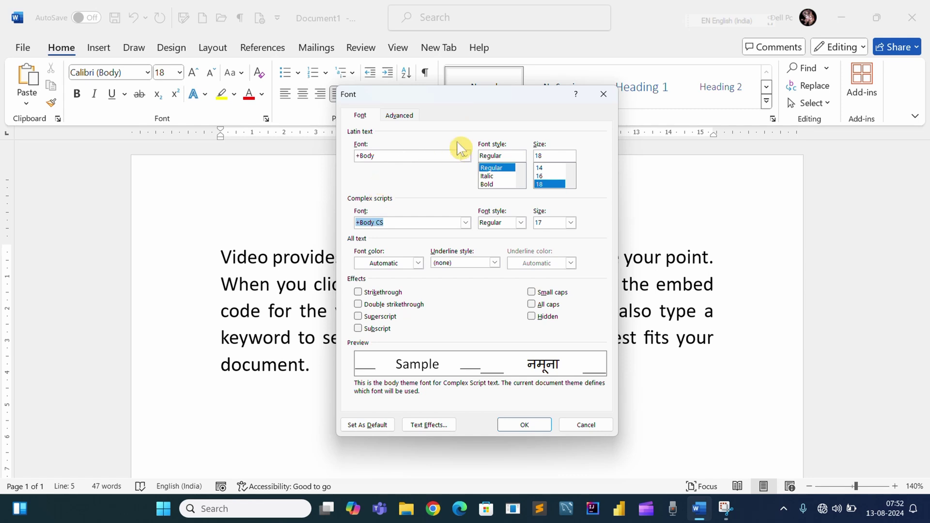
pyautogui.click(604, 95)
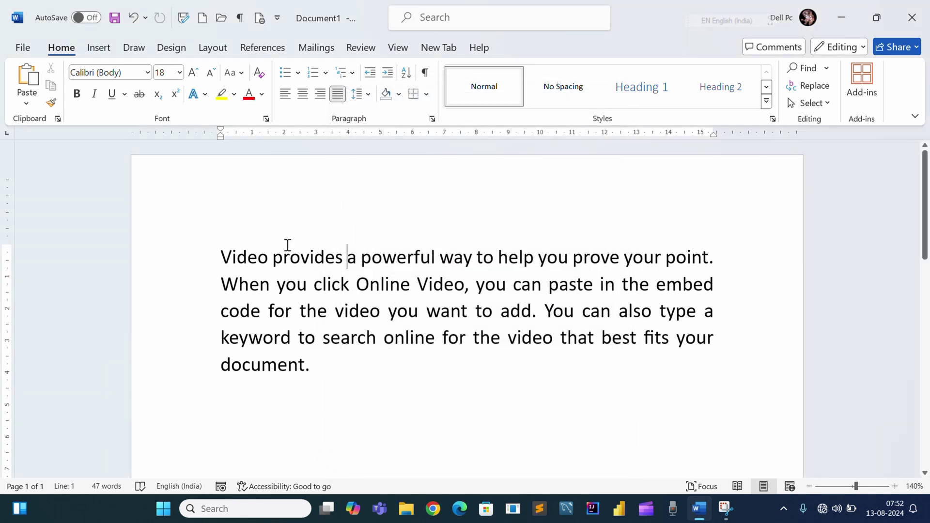
# - Reopen the Font dialog and browse the font list, keeping +Body, Regular, 18 pt
pyautogui.click(266, 119)
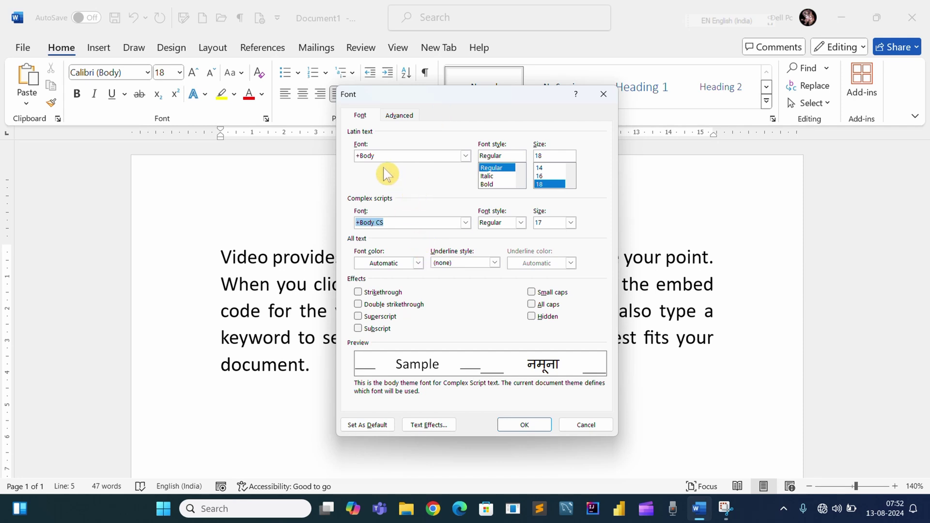
pyautogui.click(466, 155)
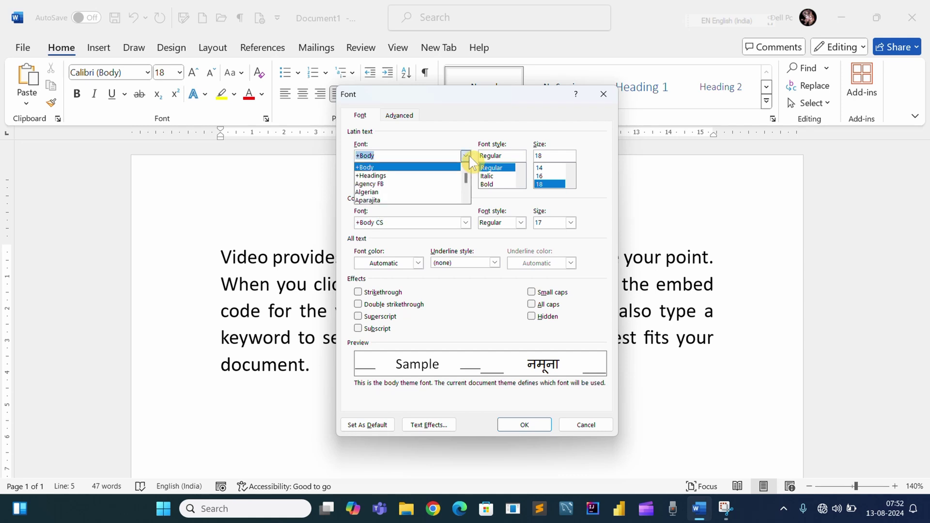
pyautogui.scroll(-2, 382, 193)
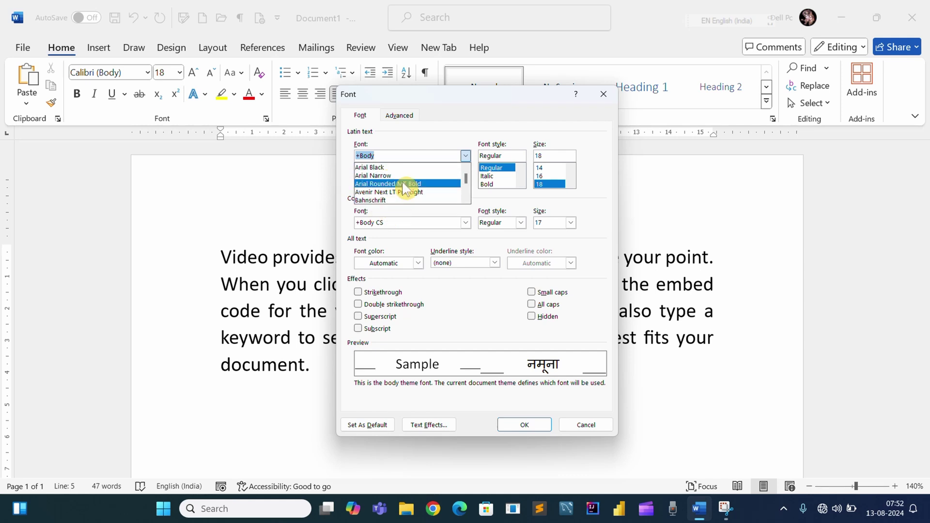
pyautogui.click(520, 158)
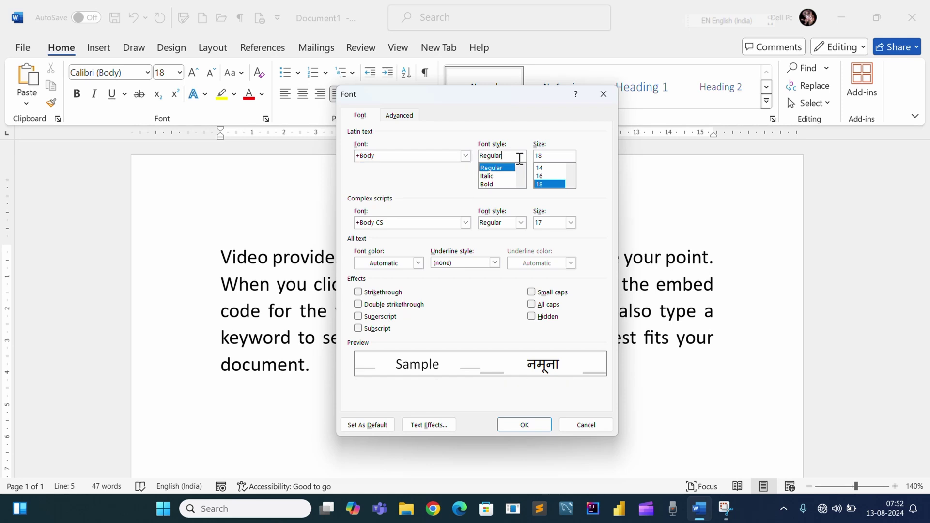
pyautogui.scroll(-1, 496, 184)
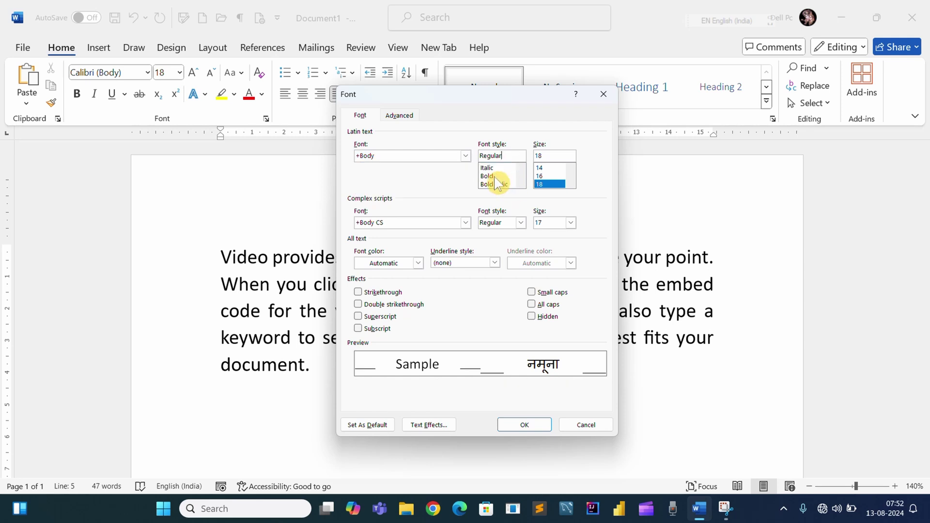
pyautogui.scroll(1, 497, 183)
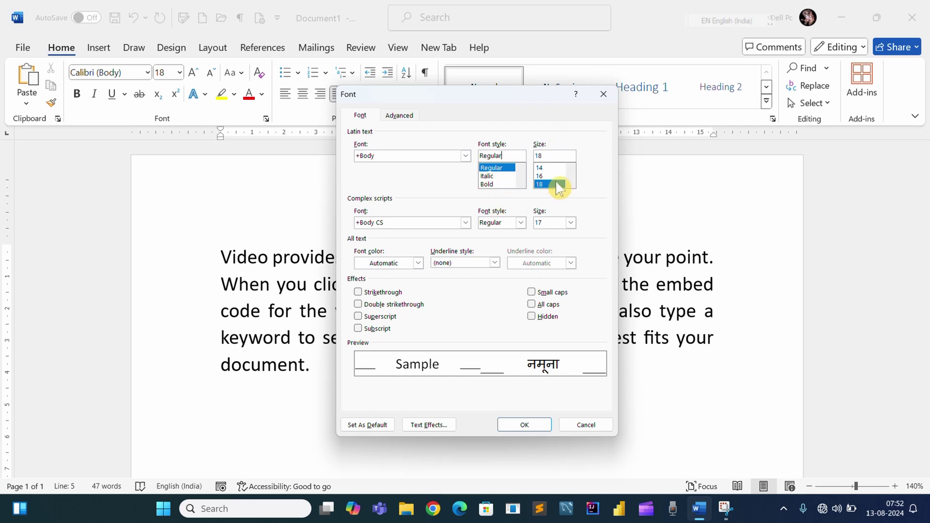
pyautogui.scroll(-1, 560, 184)
pyautogui.scroll(3, 559, 180)
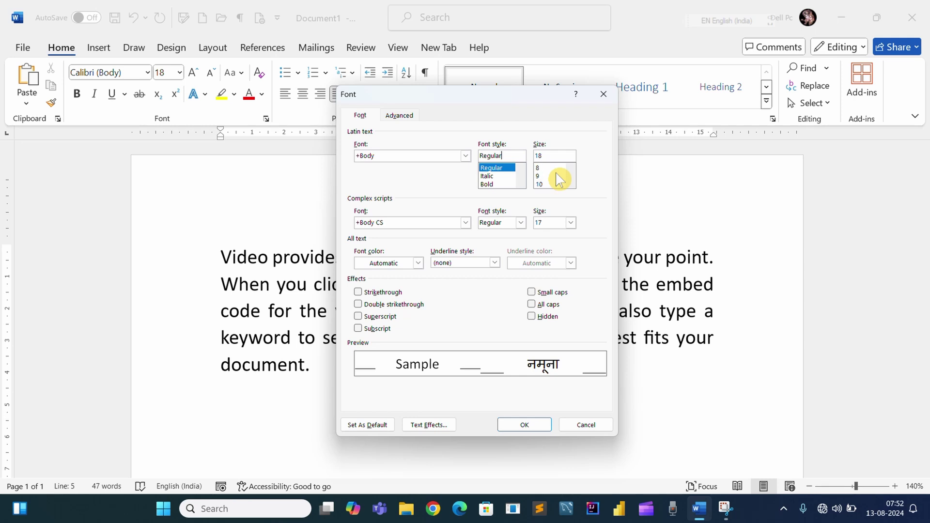
pyautogui.scroll(-3, 559, 180)
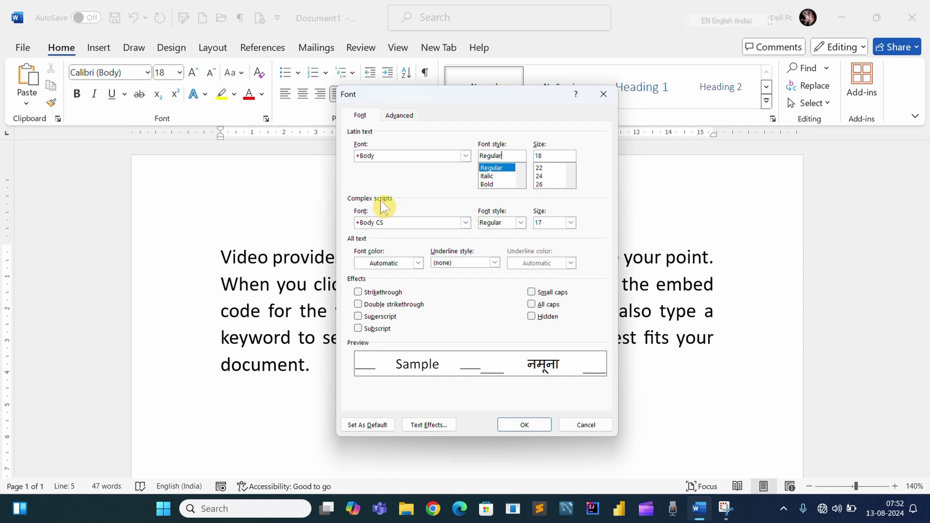
pyautogui.click(465, 223)
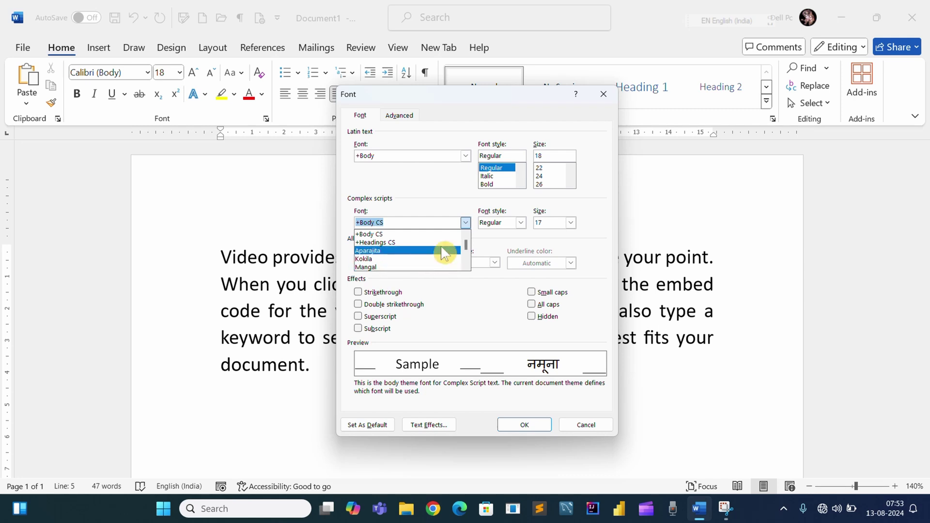
pyautogui.click(501, 228)
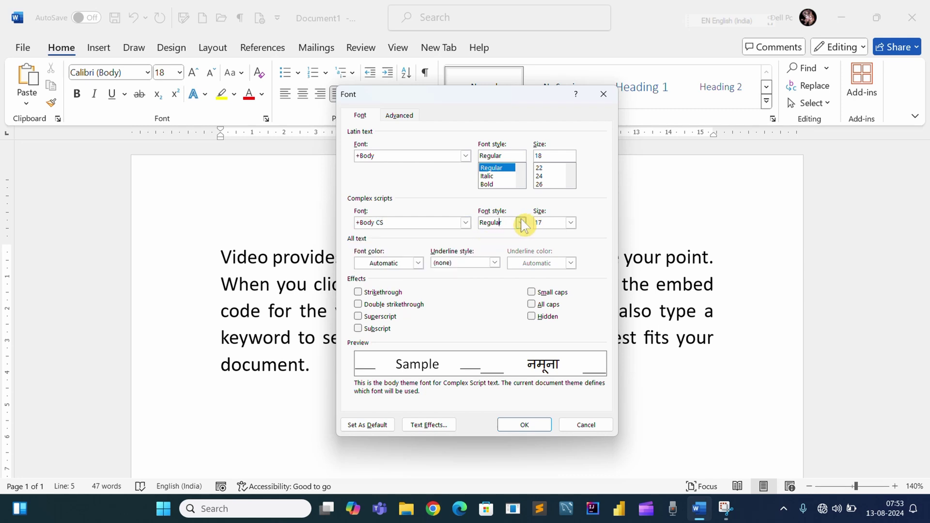
pyautogui.click(521, 223)
pyautogui.click(572, 222)
pyautogui.click(572, 222)
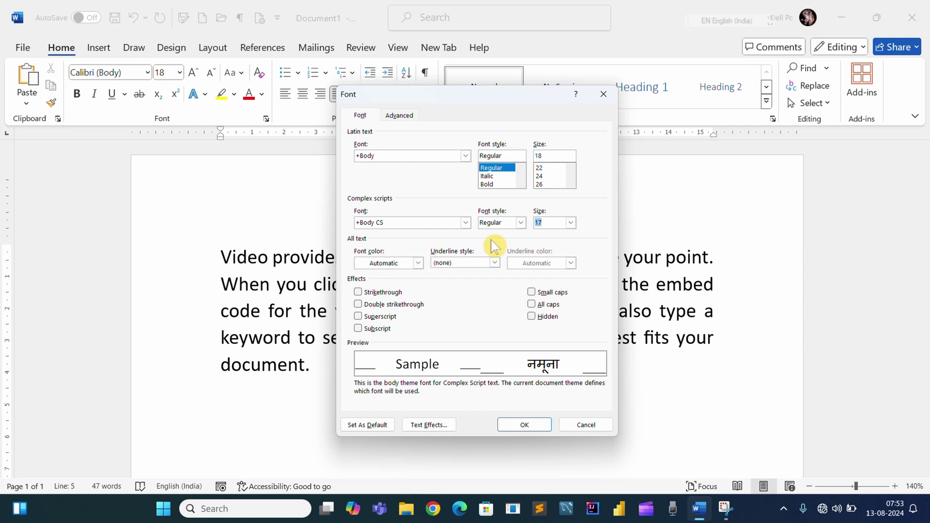
pyautogui.click(418, 263)
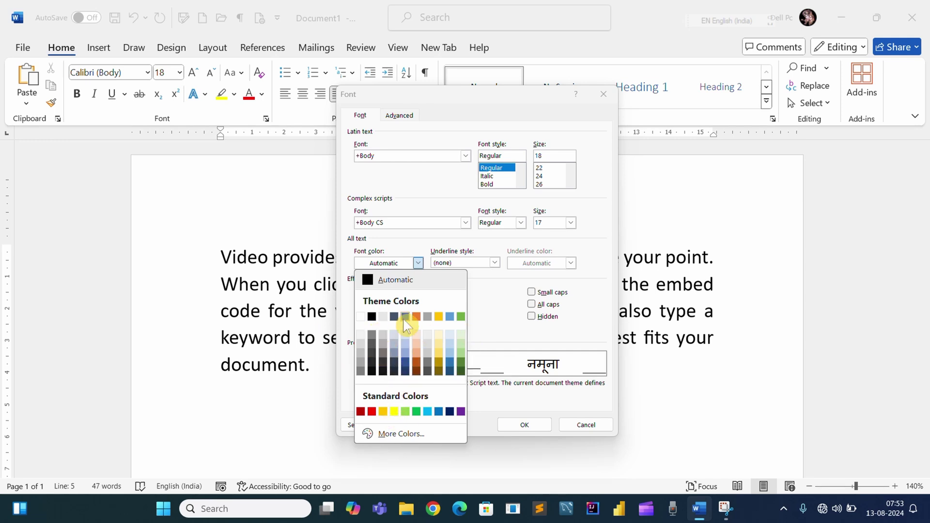
pyautogui.click(490, 300)
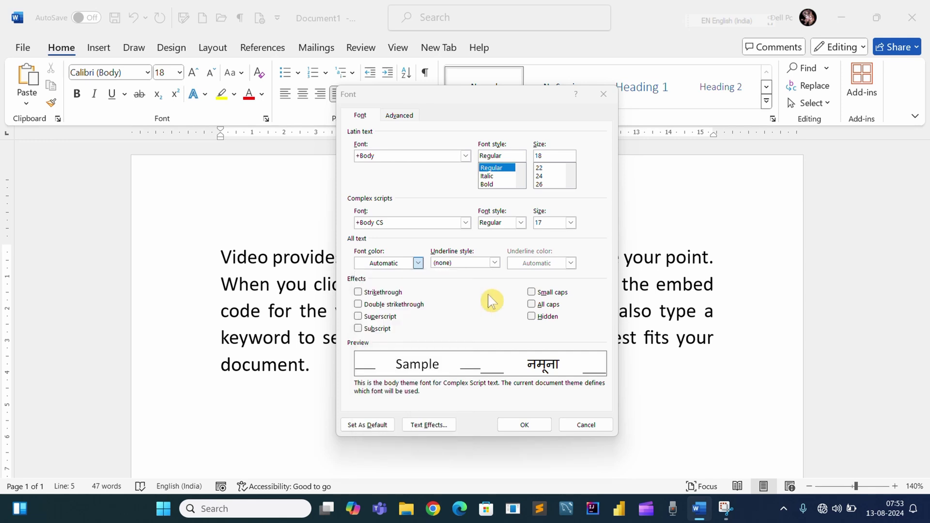
pyautogui.click(494, 262)
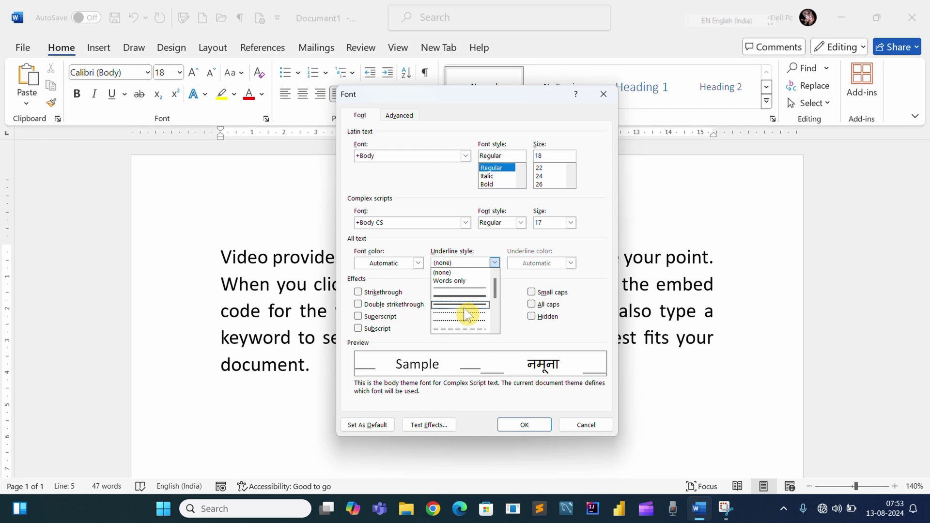
pyautogui.scroll(-3, 465, 319)
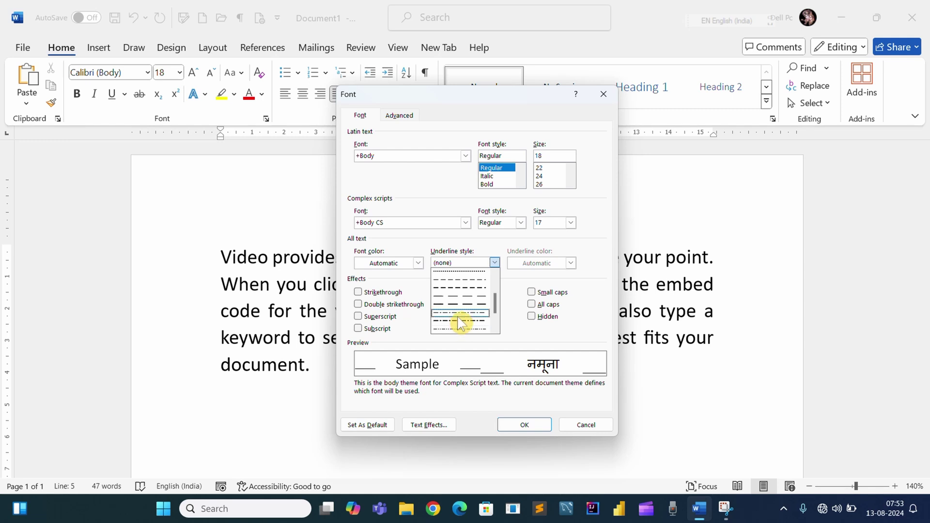
pyautogui.click(495, 262)
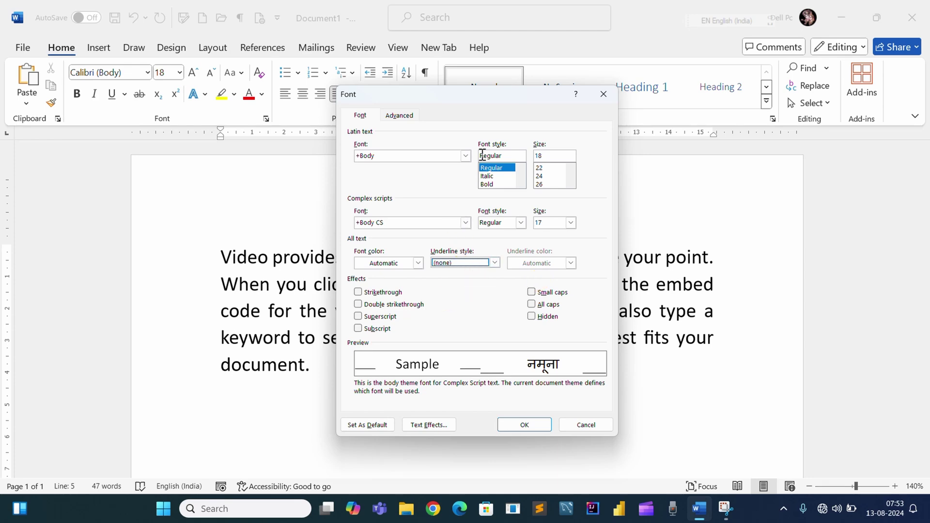
pyautogui.moveTo(482, 100); pyautogui.dragTo(628, 99)
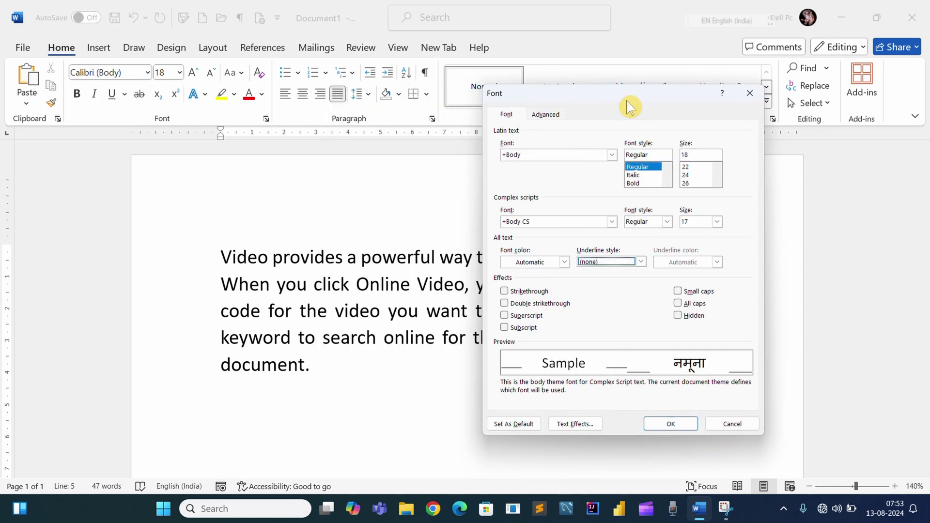
# - Select the whole sample paragraph and give it a single underline in blue
pyautogui.click(751, 97)
pyautogui.moveTo(326, 373); pyautogui.dragTo(155, 257)
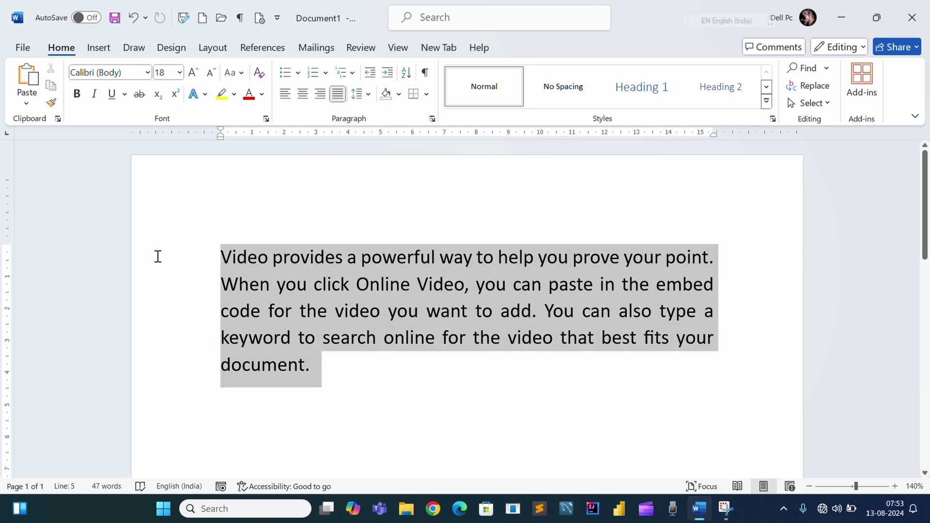
pyautogui.click(266, 118)
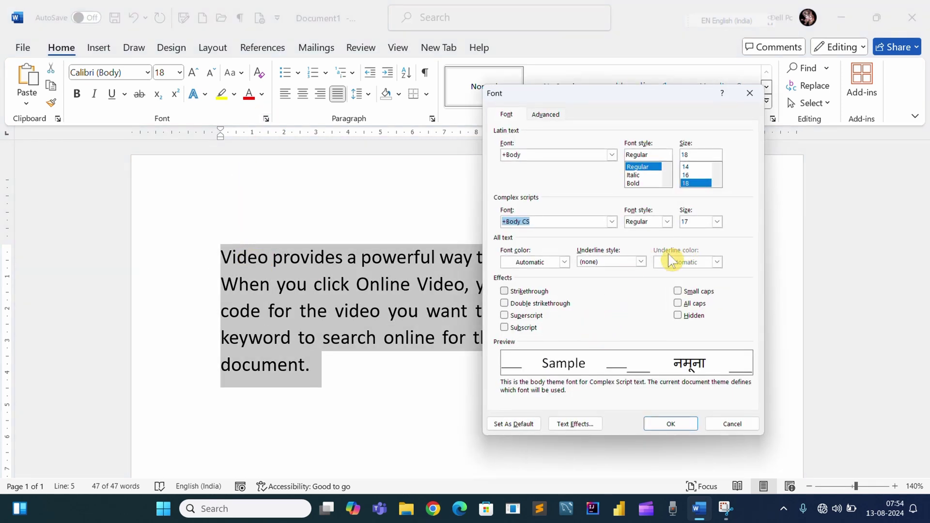
pyautogui.click(640, 262)
pyautogui.click(607, 292)
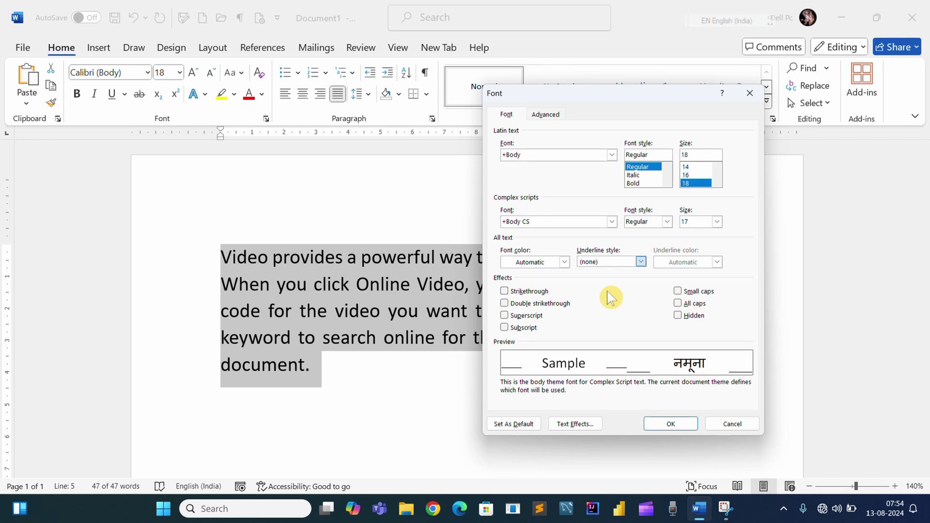
pyautogui.click(717, 262)
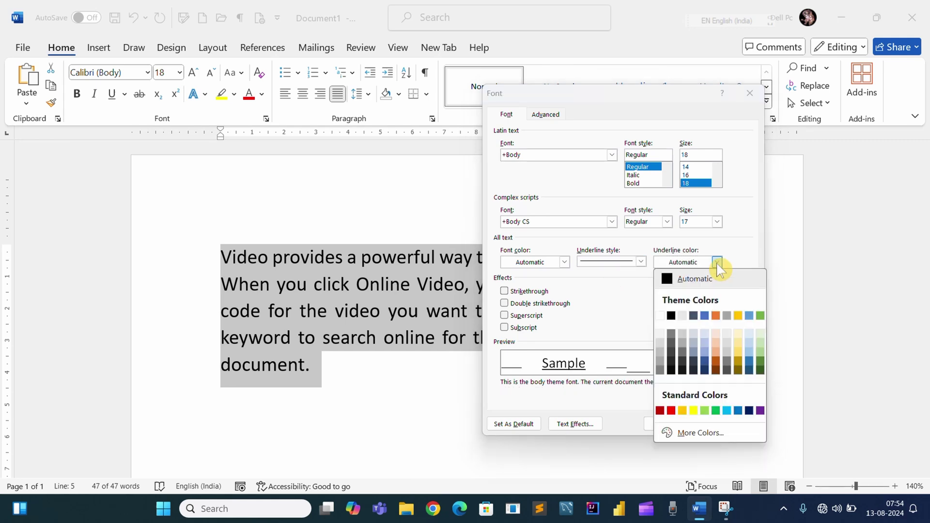
pyautogui.click(709, 317)
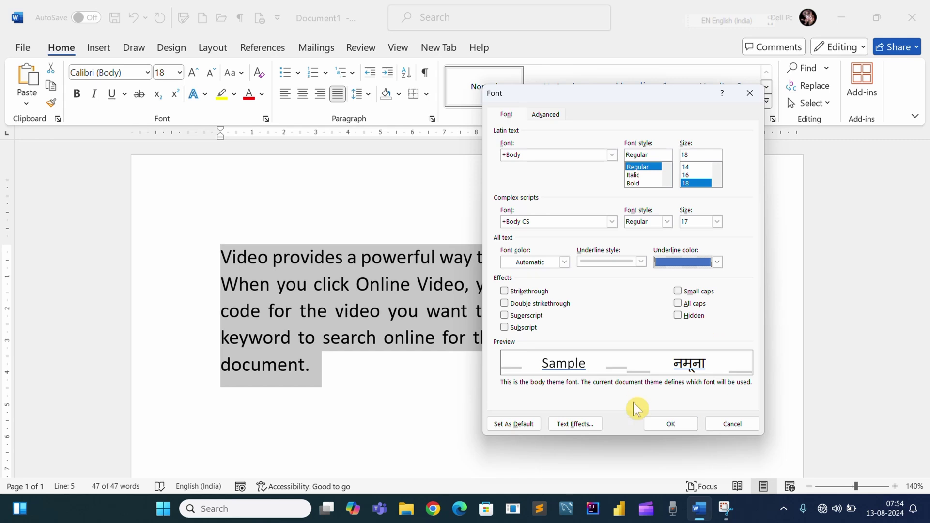
pyautogui.click(678, 425)
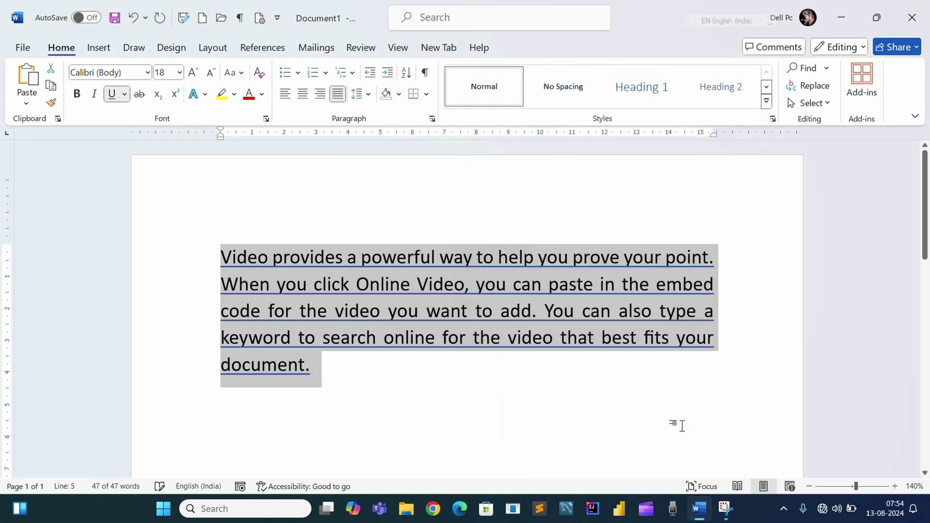
# - Reselect the paragraph and set its underline style to (none)
pyautogui.click(321, 370)
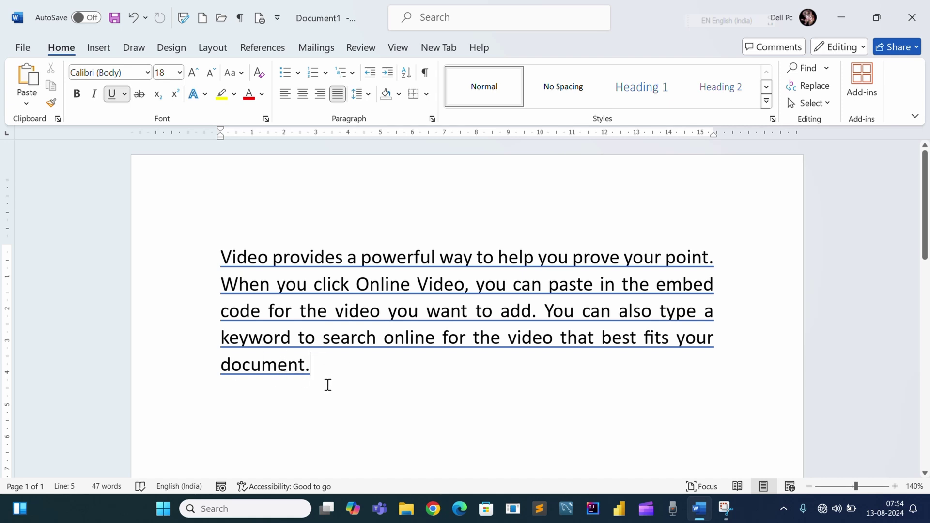
pyautogui.moveTo(255, 360); pyautogui.dragTo(210, 270)
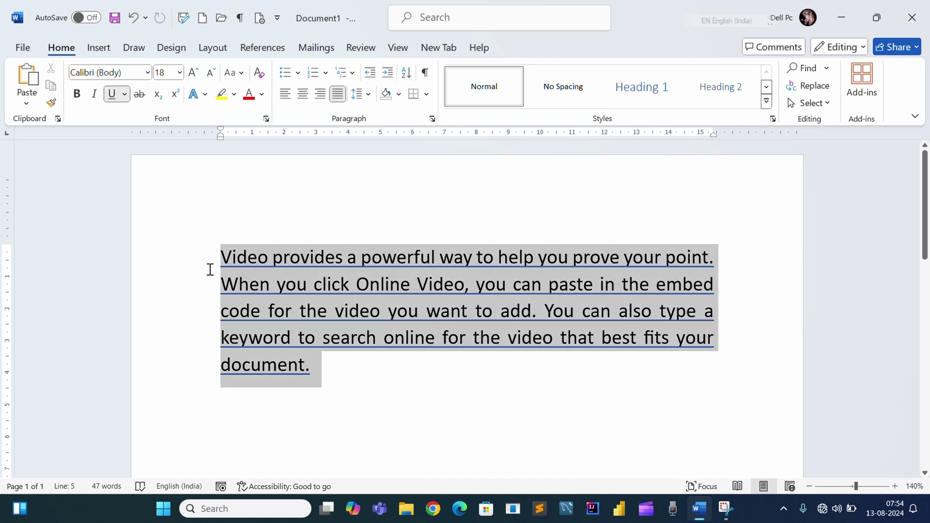
pyautogui.click(266, 118)
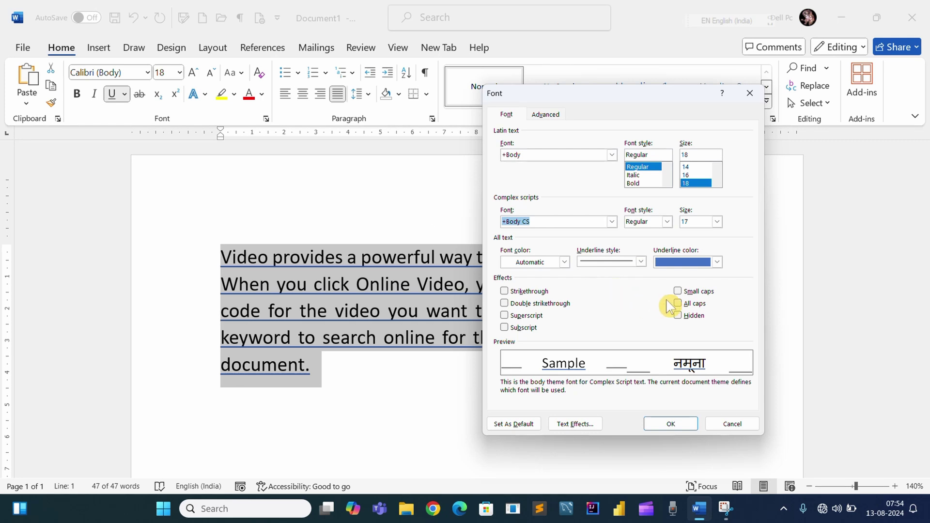
pyautogui.click(717, 262)
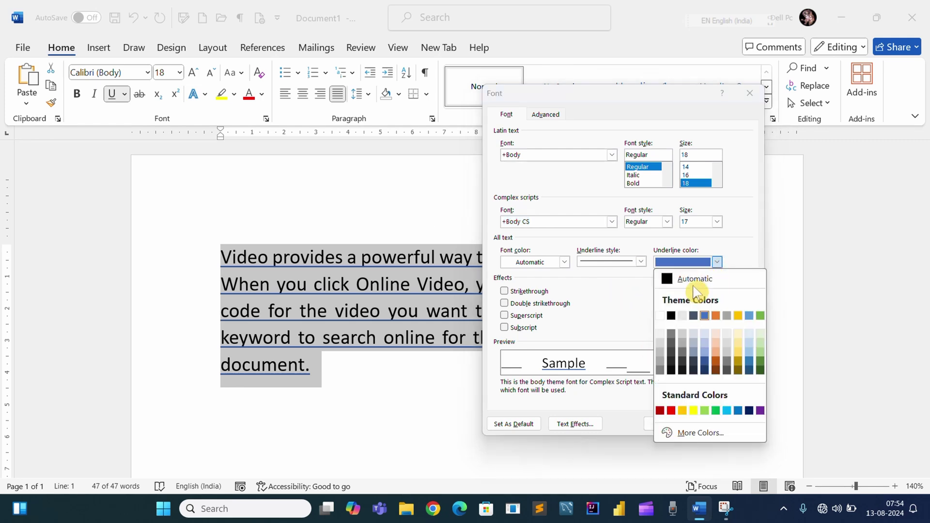
pyautogui.click(644, 258)
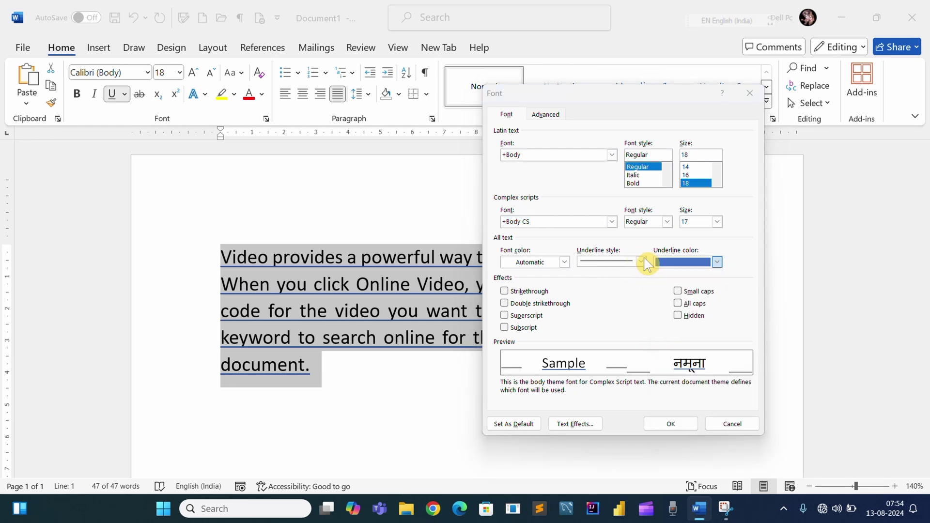
pyautogui.click(641, 261)
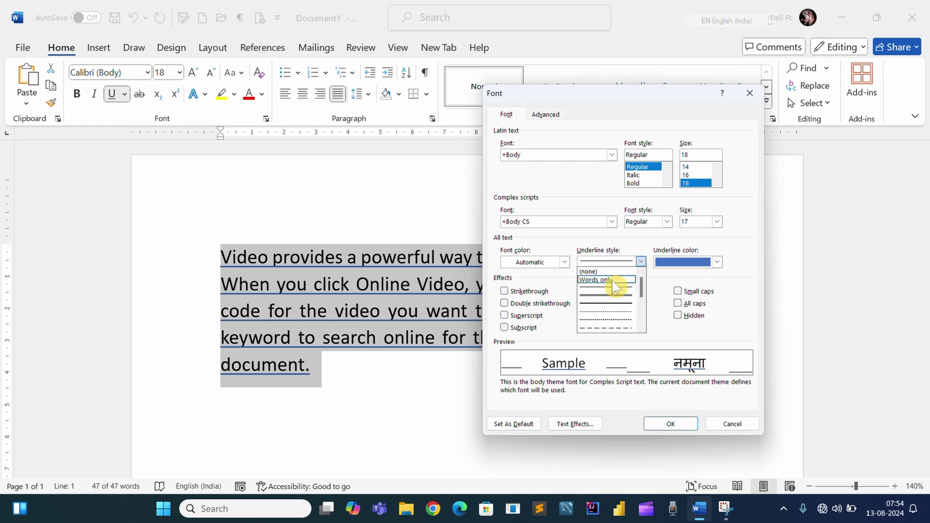
pyautogui.click(609, 280)
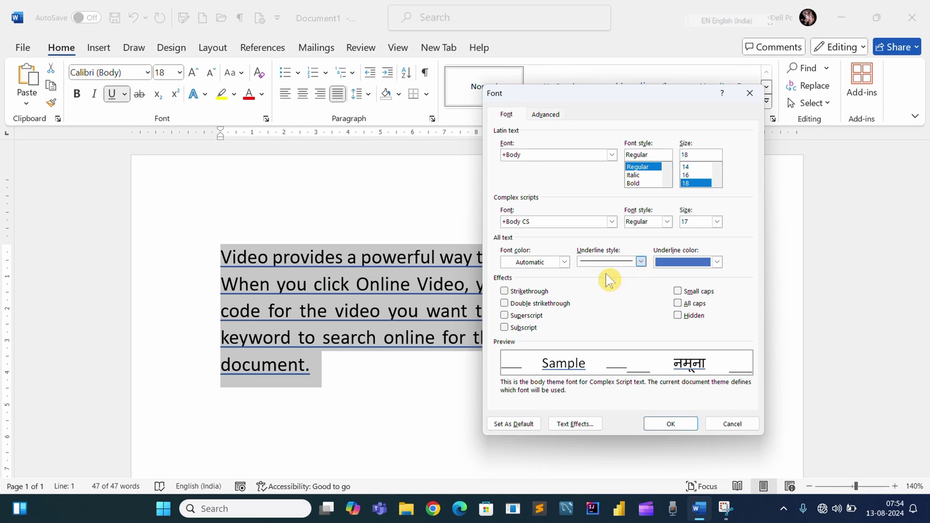
pyautogui.click(670, 424)
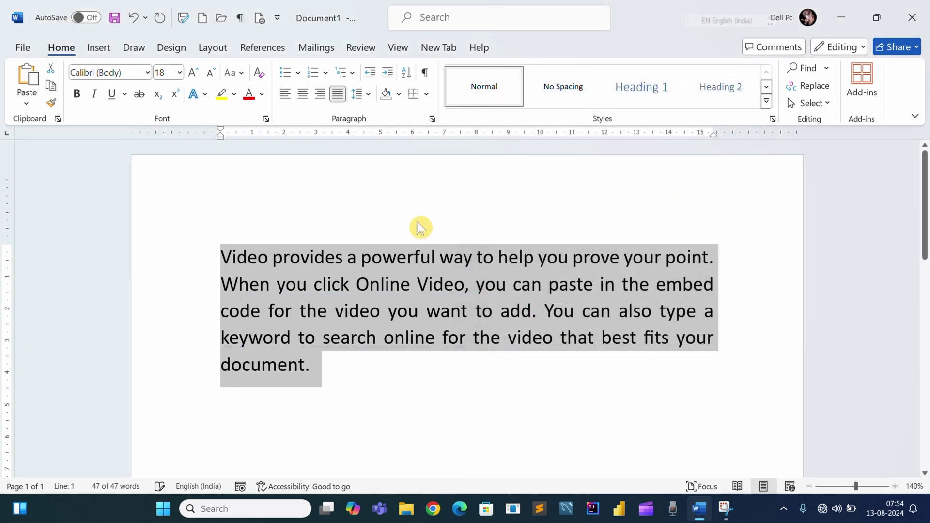
# - Preview strikethrough, double strikethrough, superscript and subscript effects in the Font dialog
pyautogui.click(267, 119)
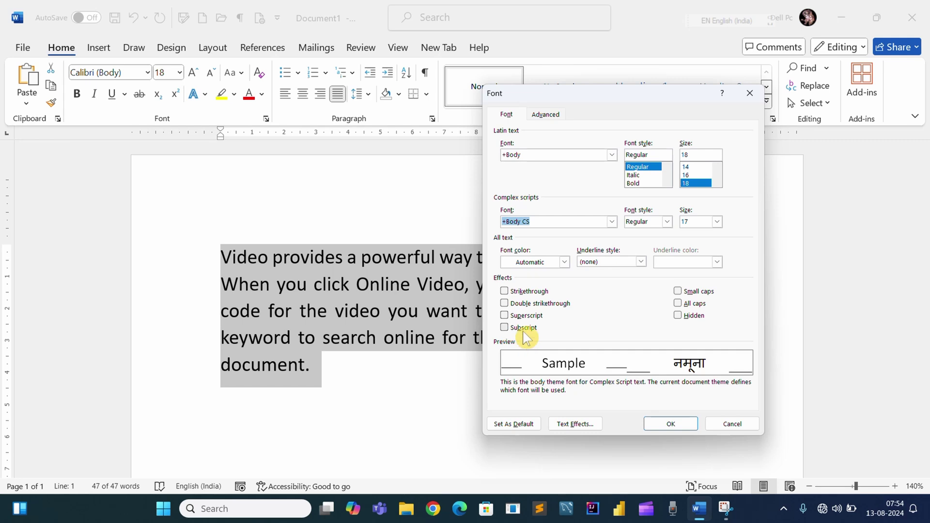
pyautogui.click(504, 291)
pyautogui.click(504, 304)
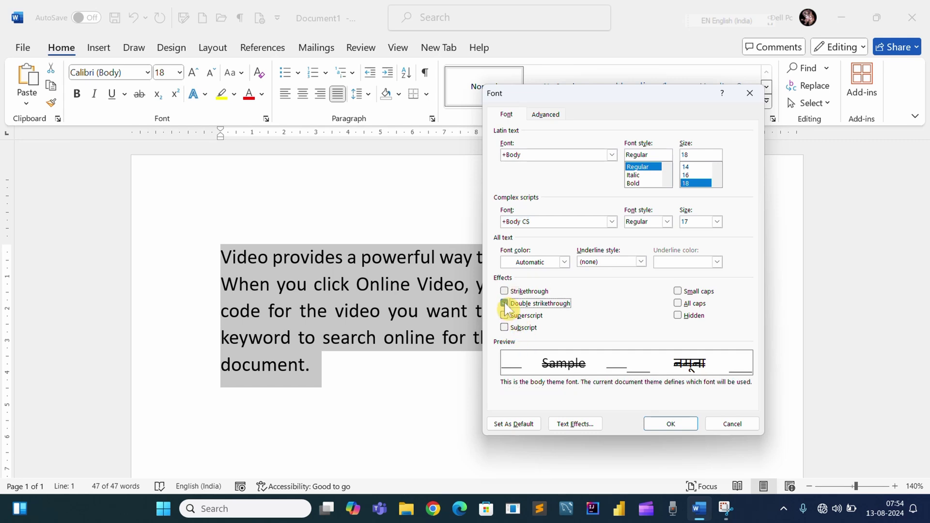
pyautogui.click(504, 290)
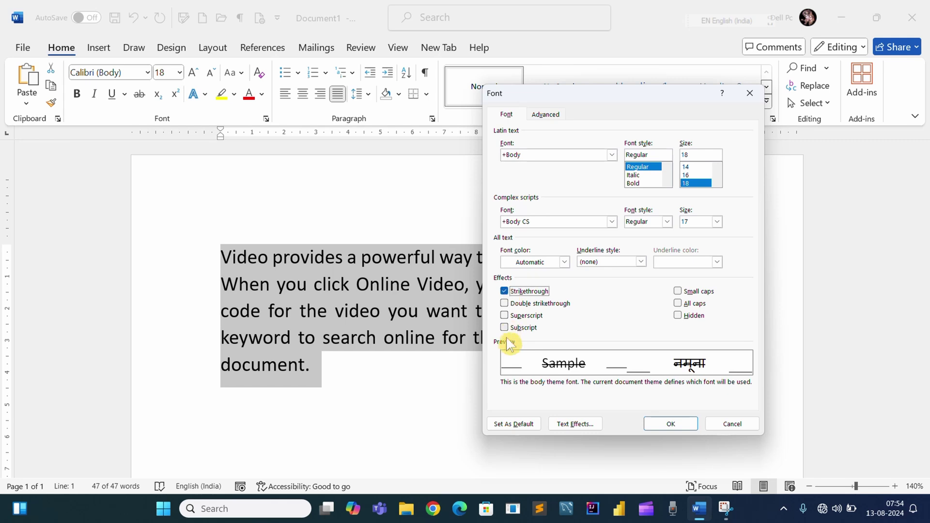
pyautogui.click(504, 303)
pyautogui.click(504, 291)
pyautogui.click(504, 303)
pyautogui.click(504, 315)
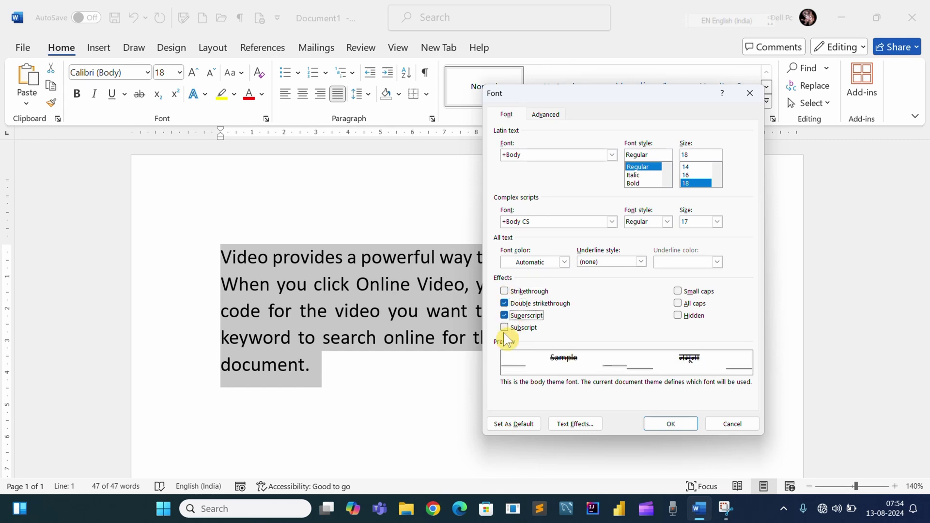
pyautogui.click(504, 328)
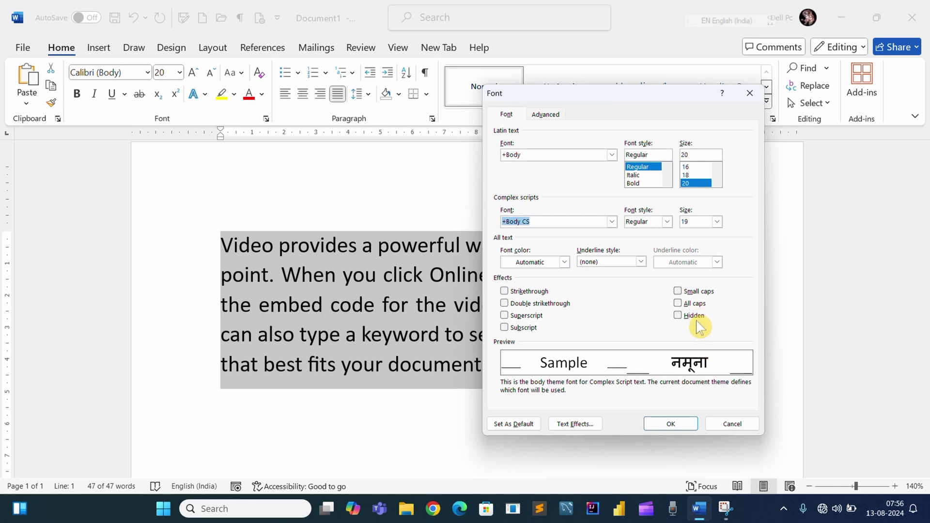
# - Turn on Small caps for the 20 pt paragraph and apply it
pyautogui.click(682, 292)
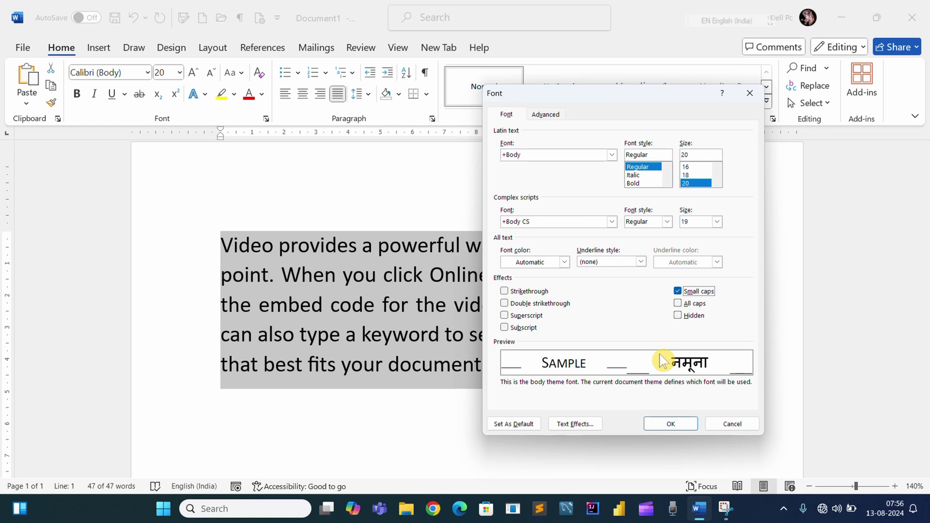
pyautogui.click(670, 424)
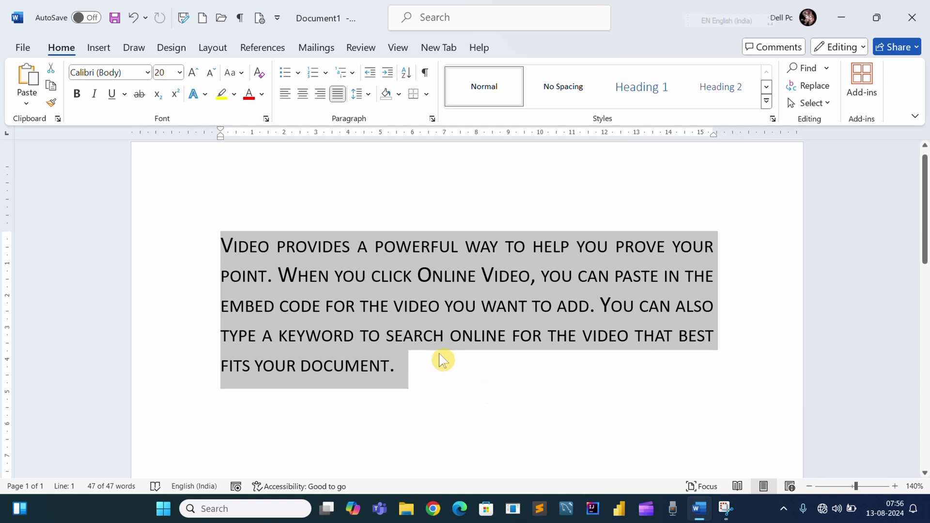
# - Replace Small caps with All caps on the paragraph
pyautogui.click(267, 120)
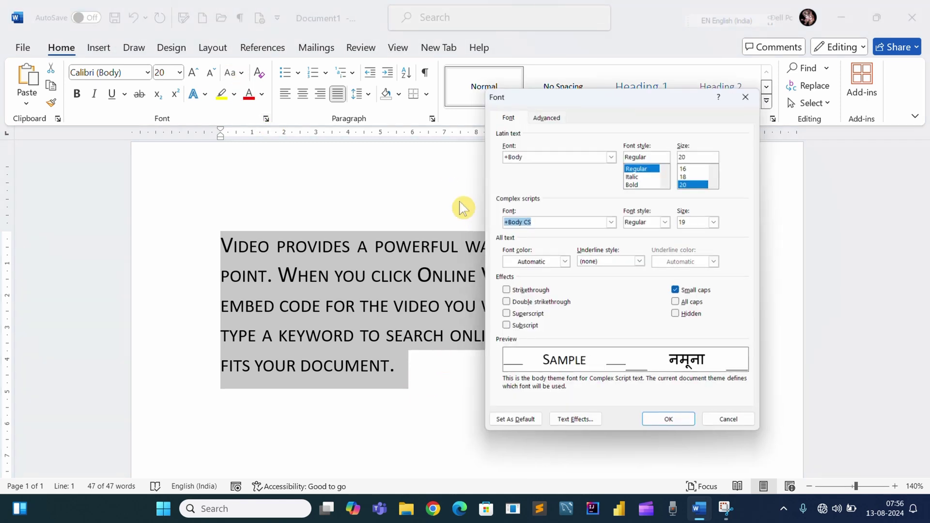
pyautogui.click(677, 304)
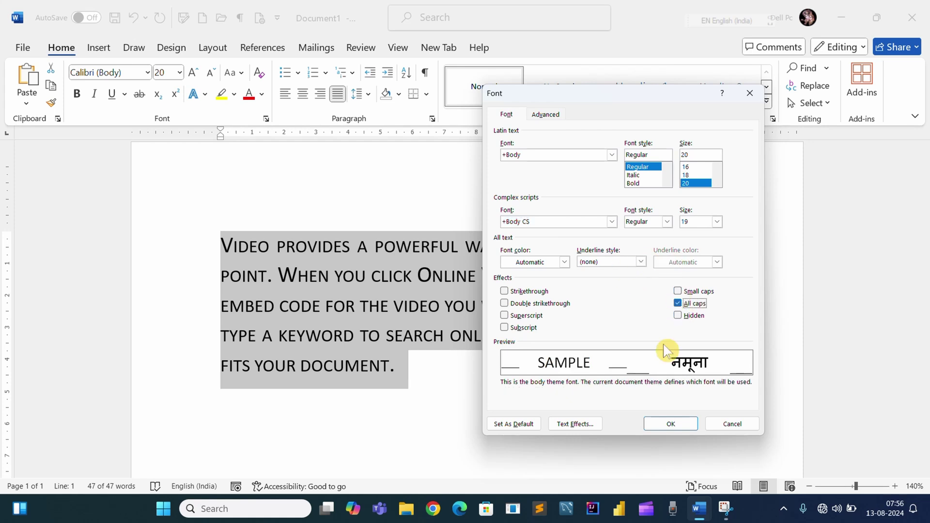
pyautogui.click(665, 426)
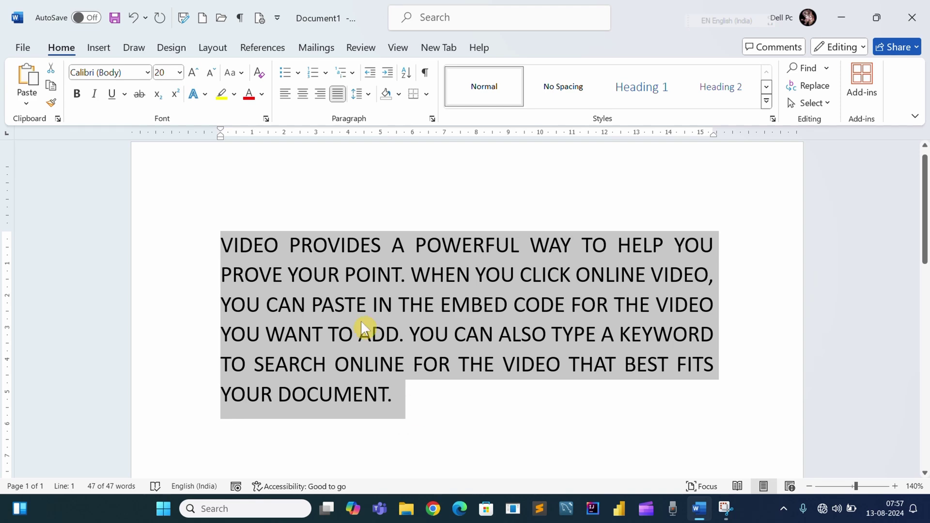
# - Clear All caps and mark the paragraph text as Hidden
pyautogui.click(267, 119)
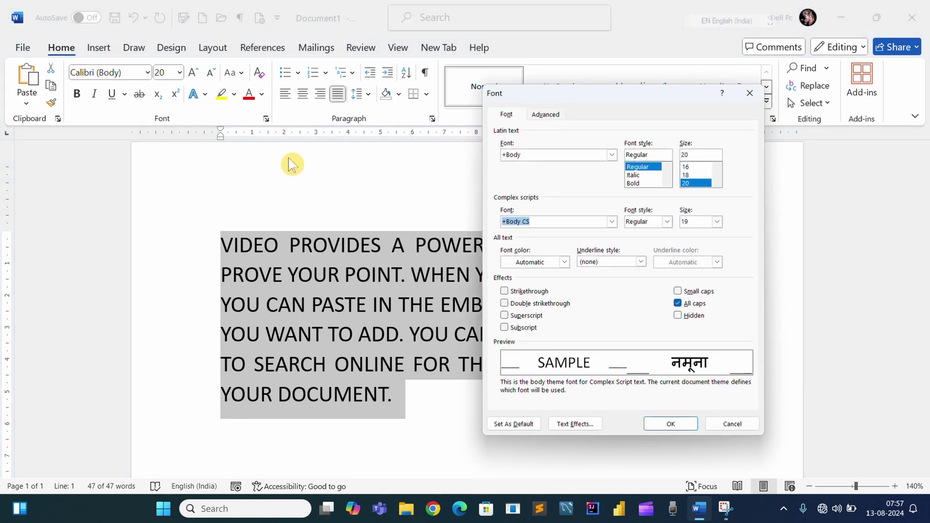
pyautogui.click(679, 304)
pyautogui.click(680, 317)
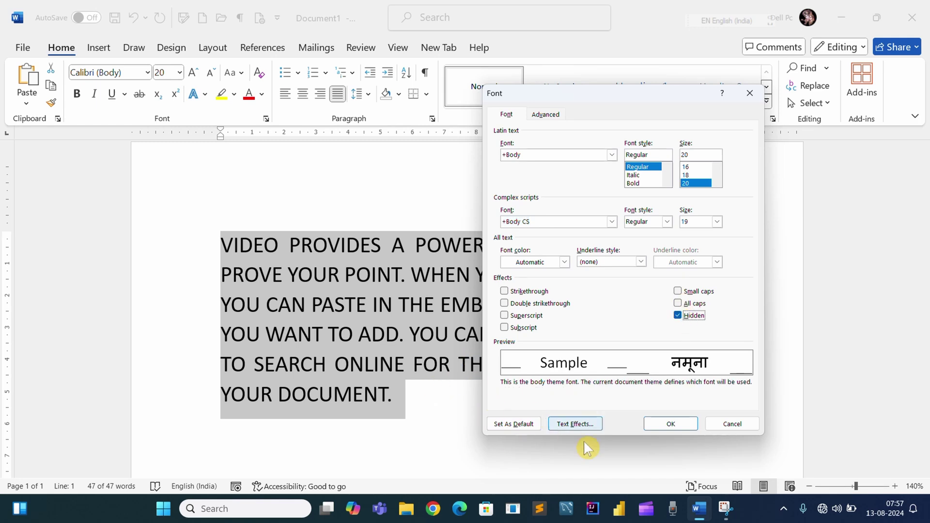
pyautogui.click(660, 426)
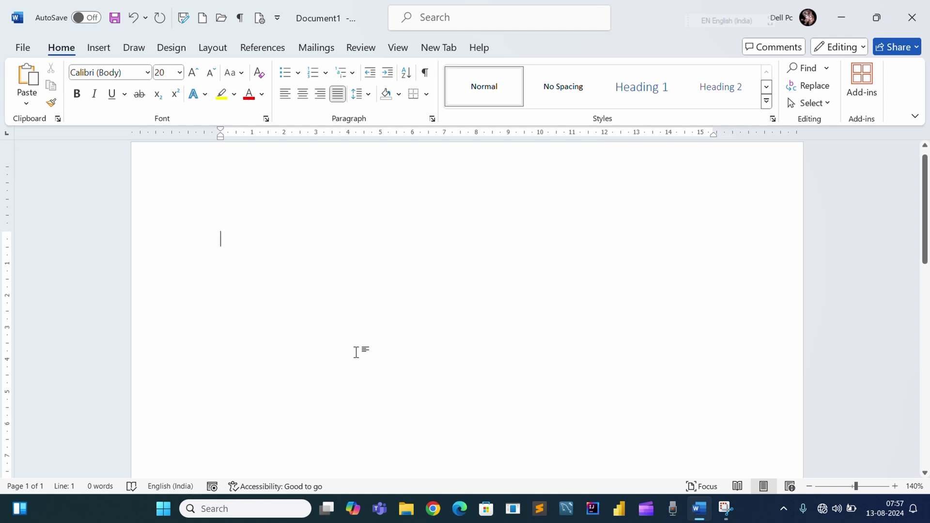
# - Select everything with Ctrl+A and clear Hidden so the paragraph shows again
pyautogui.hotkey('ctrl', 'a')
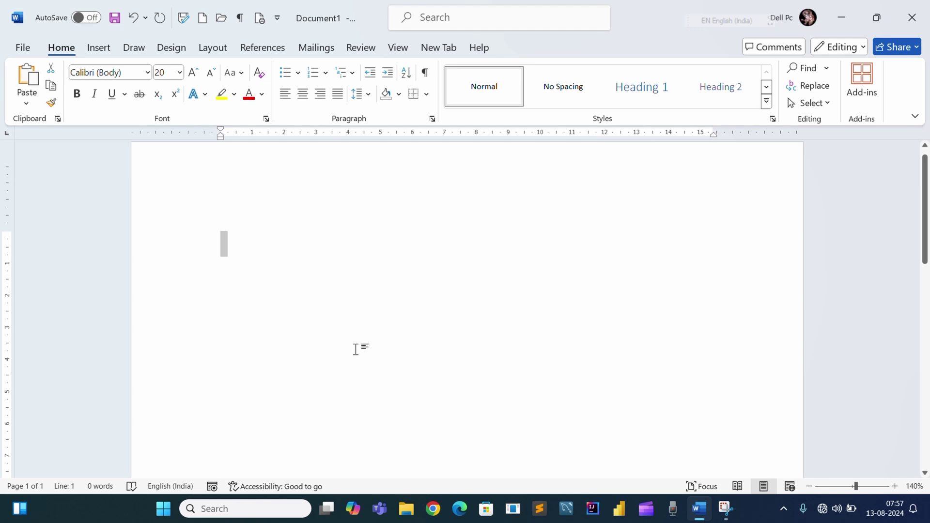
pyautogui.click(266, 119)
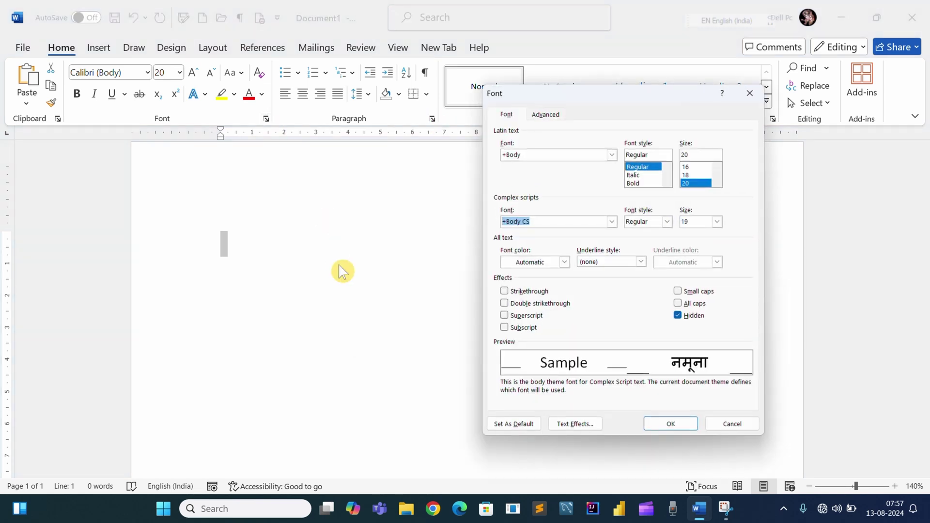
pyautogui.click(679, 314)
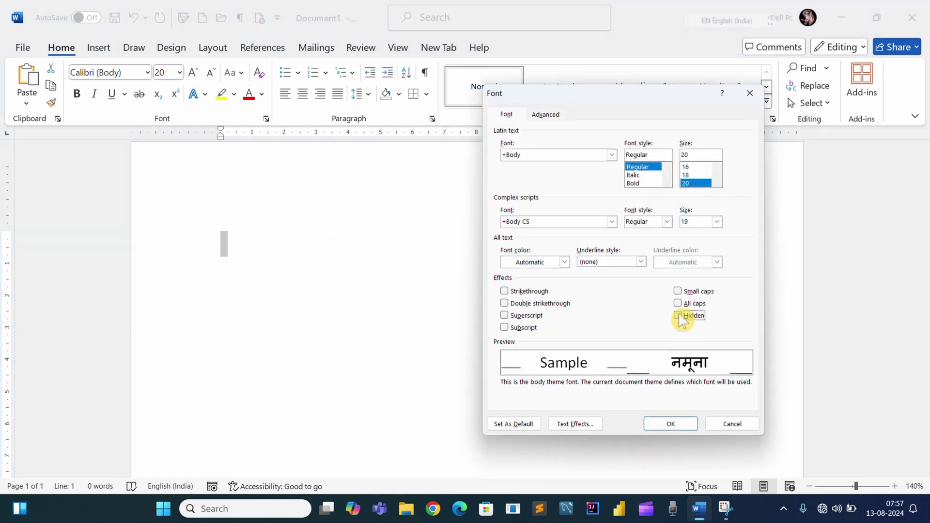
pyautogui.click(648, 425)
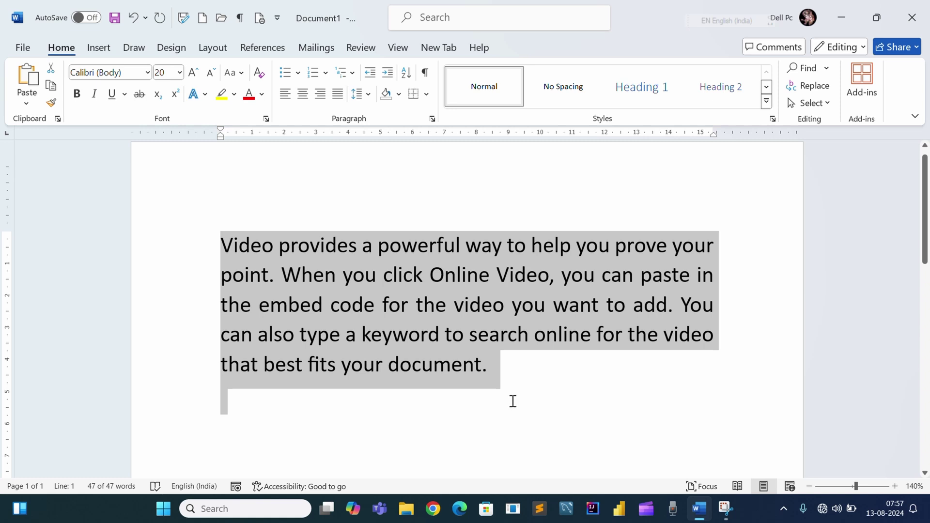
pyautogui.click(494, 384)
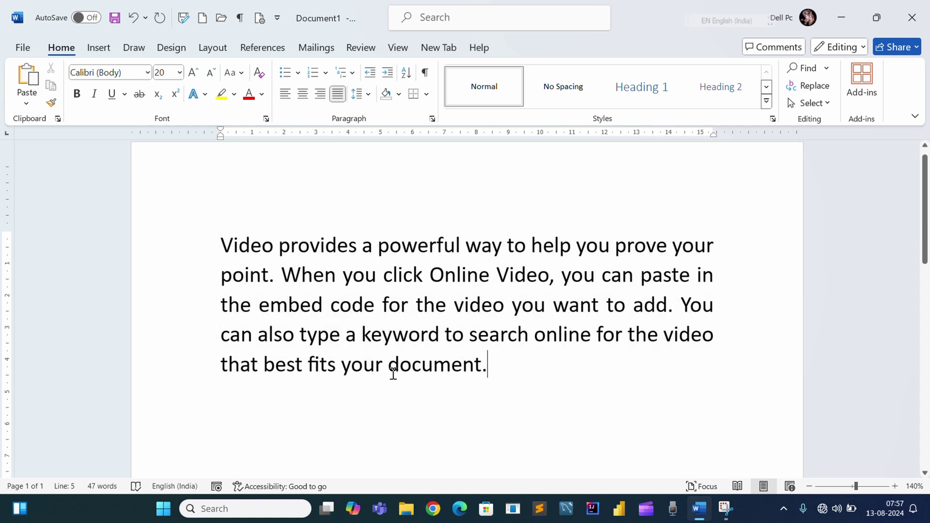
pyautogui.click(266, 119)
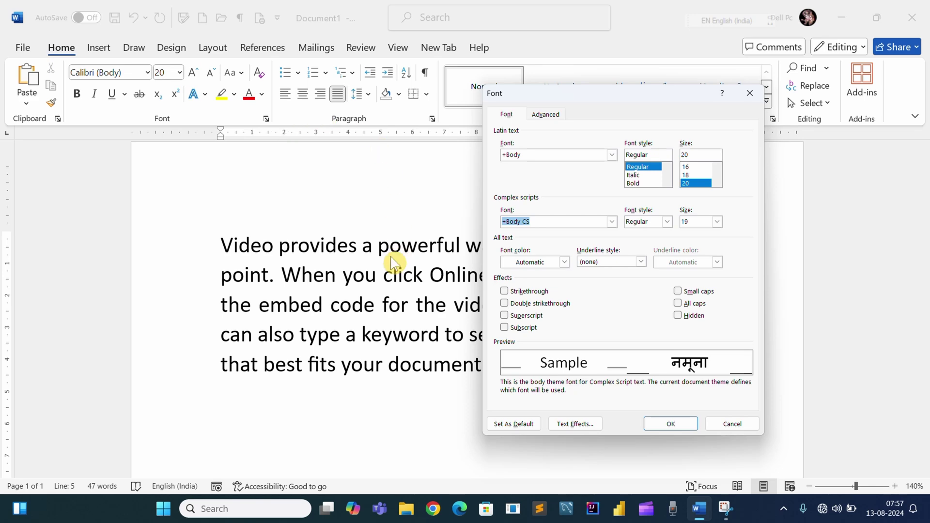
pyautogui.click(542, 117)
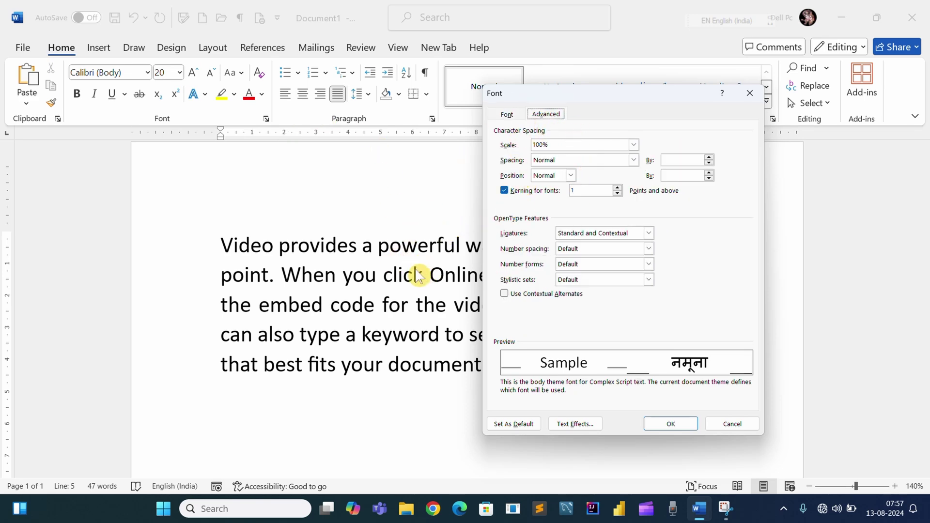
pyautogui.moveTo(625, 106); pyautogui.dragTo(728, 96)
pyautogui.click(496, 373)
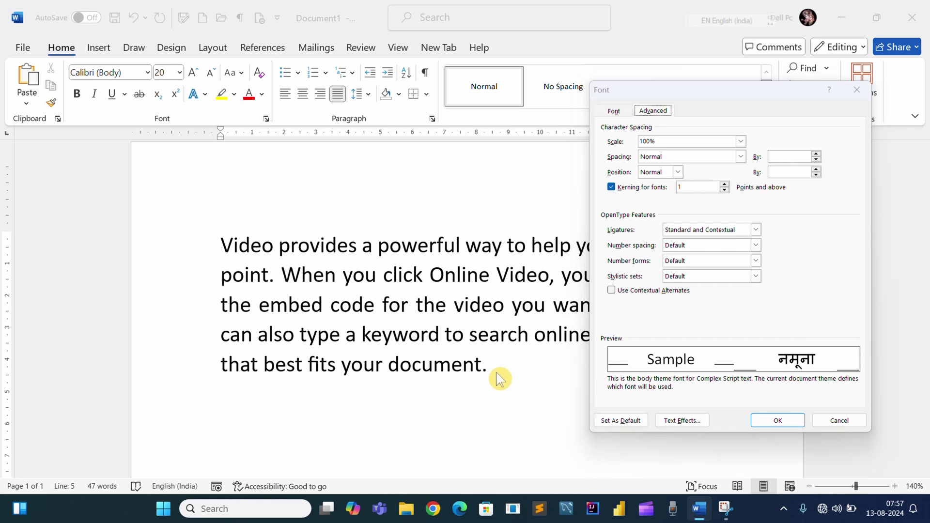
pyautogui.click(831, 422)
pyautogui.moveTo(487, 370); pyautogui.dragTo(208, 242)
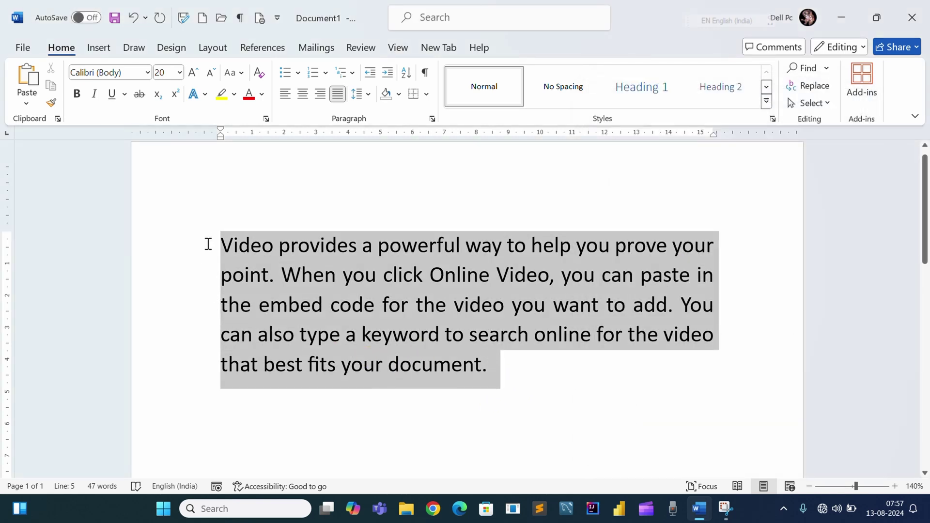
# - Set the paragraph's character Scale to 200% on the Font dialog's Advanced tab
pyautogui.click(266, 118)
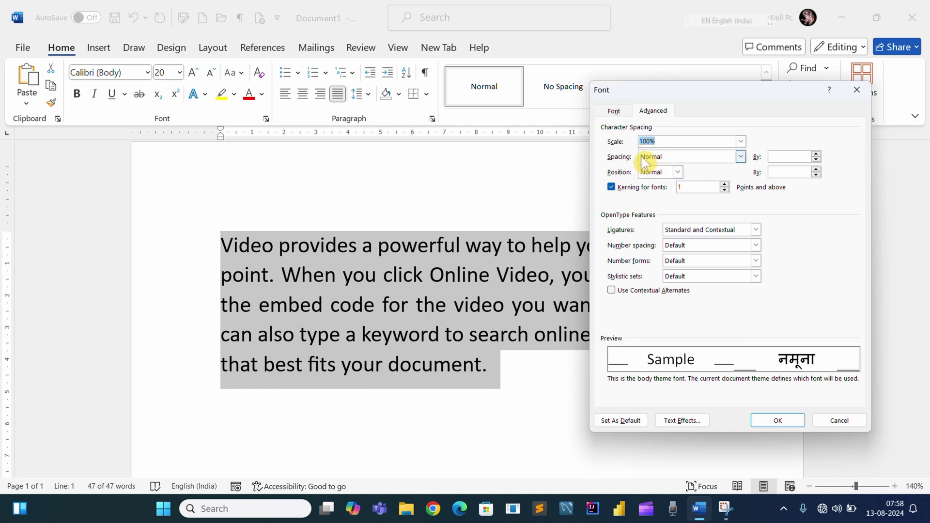
pyautogui.click(742, 141)
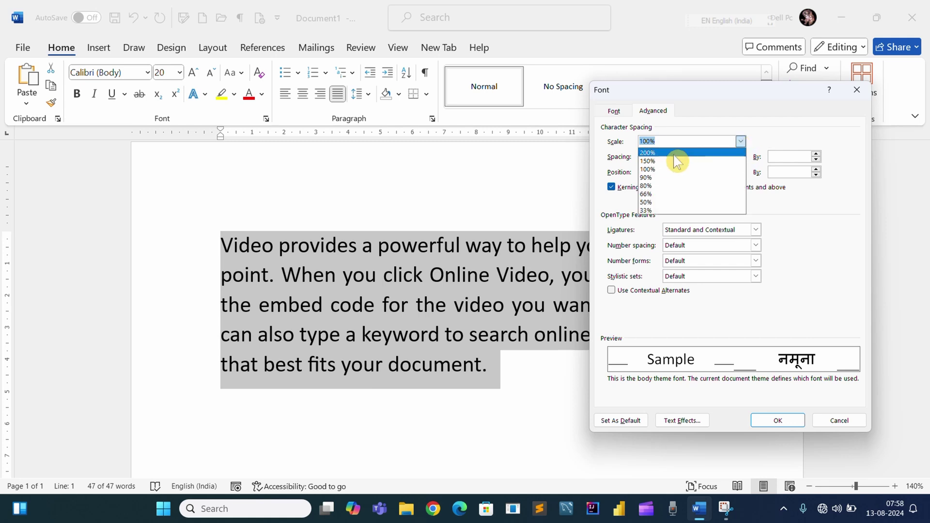
pyautogui.click(657, 154)
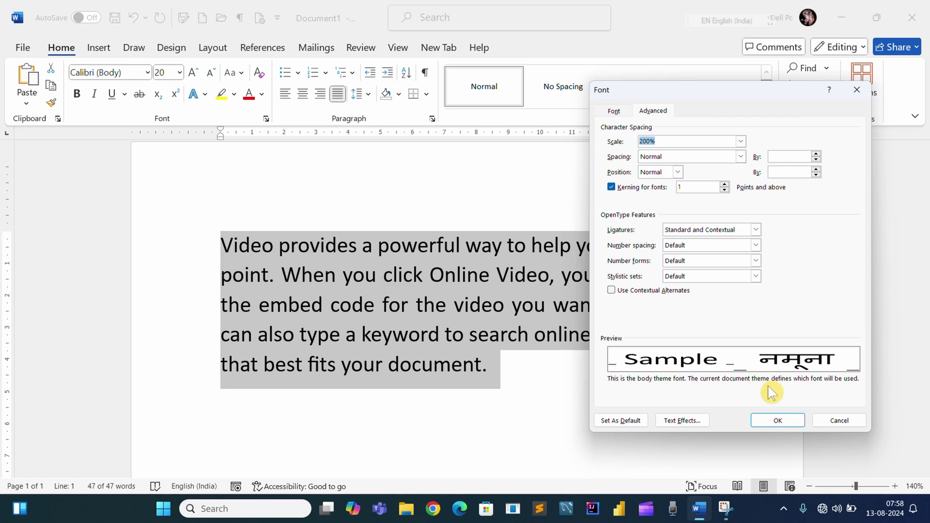
pyautogui.click(774, 421)
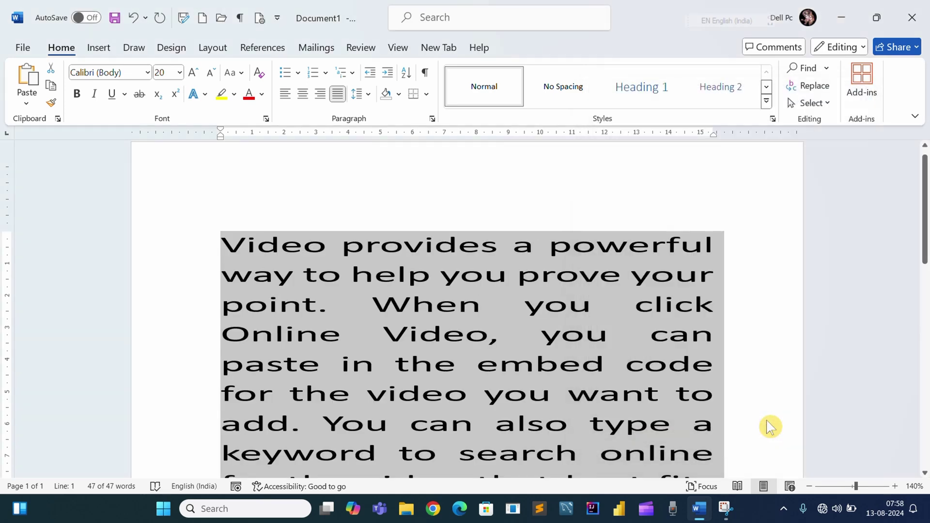
pyautogui.scroll(-3, 580, 383)
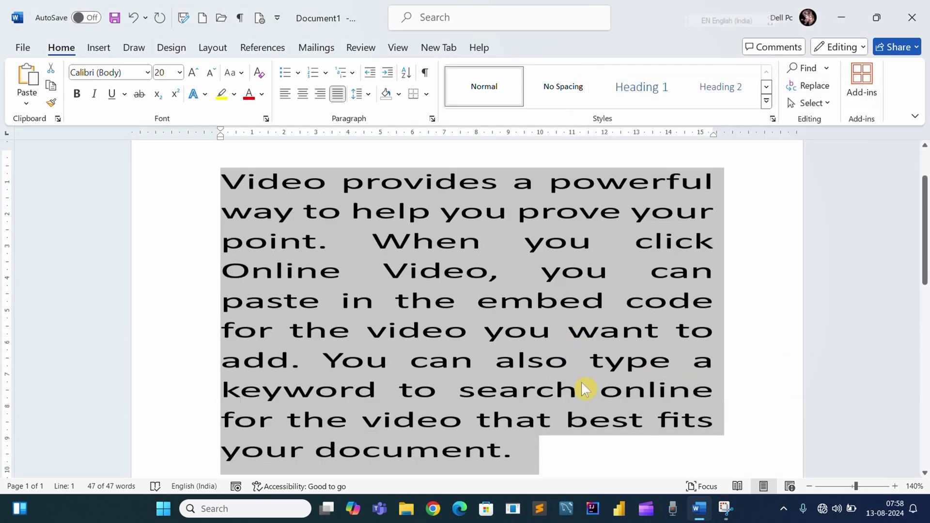
pyautogui.scroll(1, 584, 391)
pyautogui.scroll(3, 583, 391)
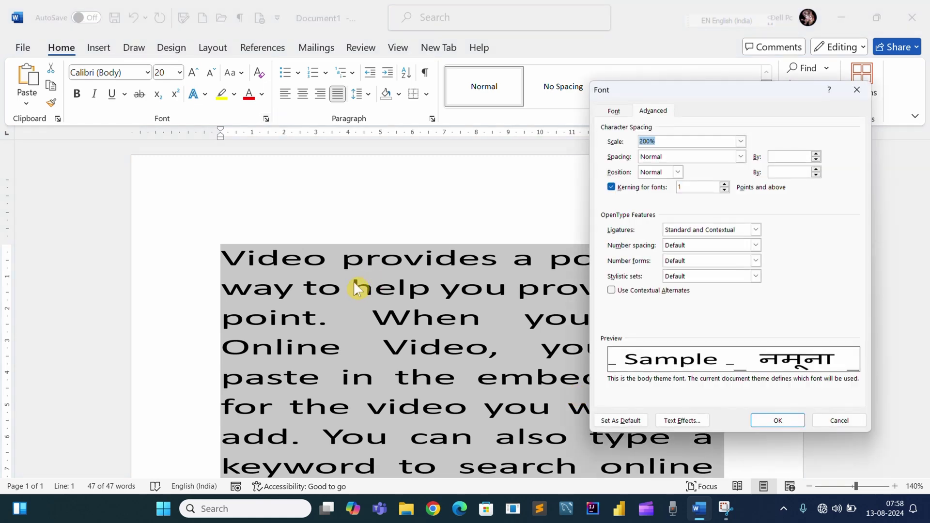
# - Apply a 150% character scale to the paragraph
pyautogui.click(740, 142)
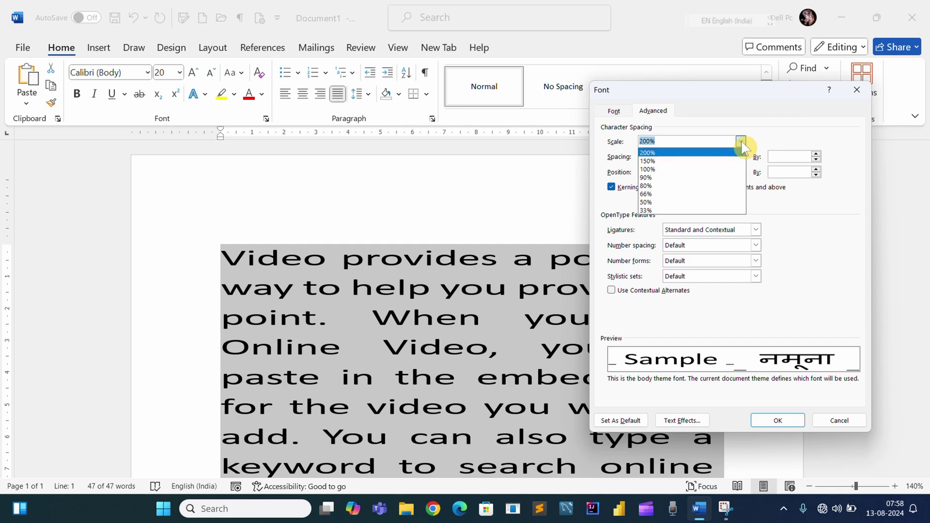
pyautogui.click(655, 161)
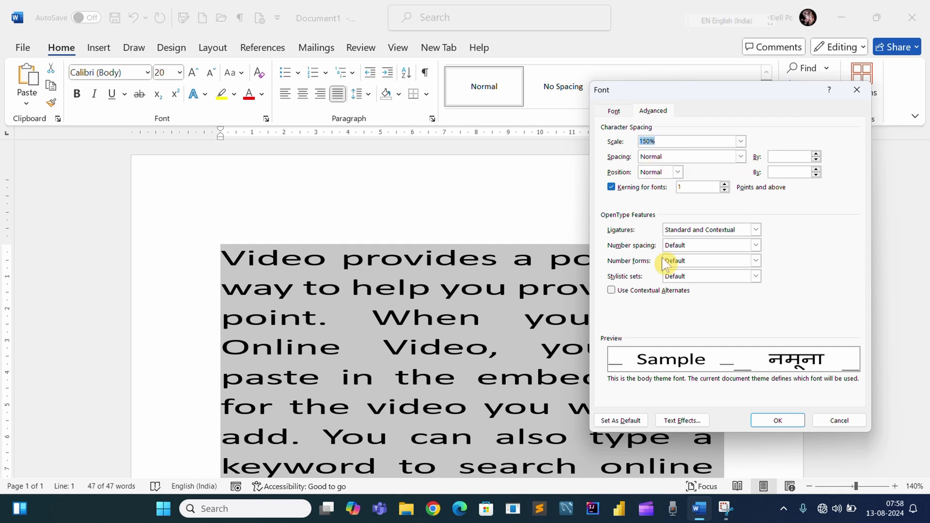
pyautogui.click(763, 420)
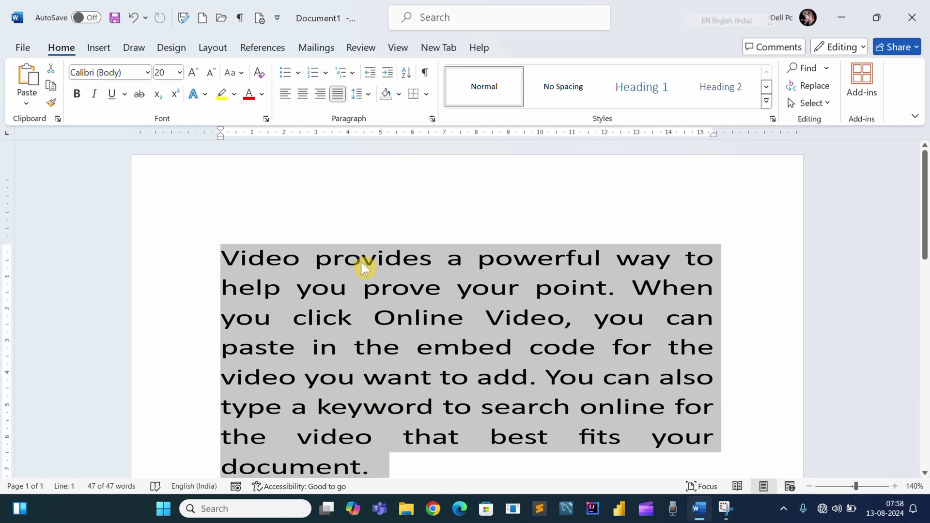
# - Reset the character scale to 100% in the reopened Font dialog
pyautogui.click(266, 119)
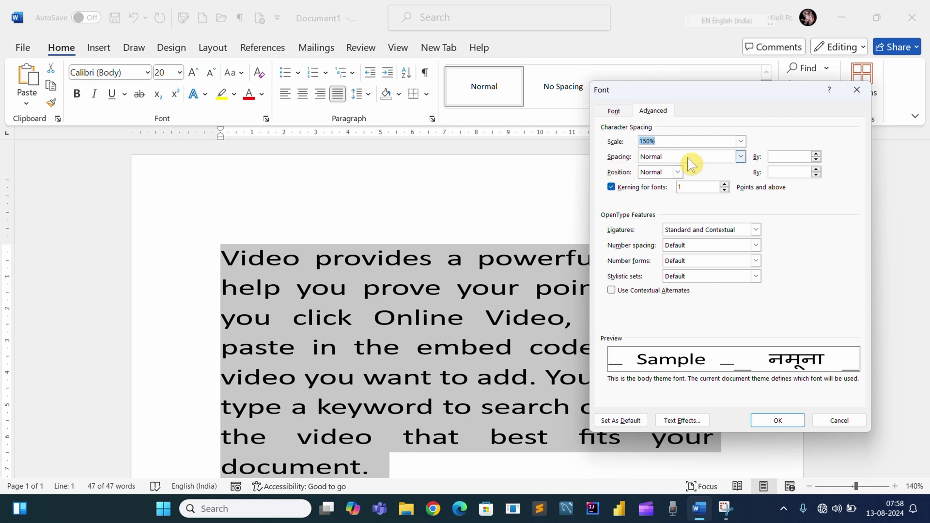
pyautogui.click(733, 142)
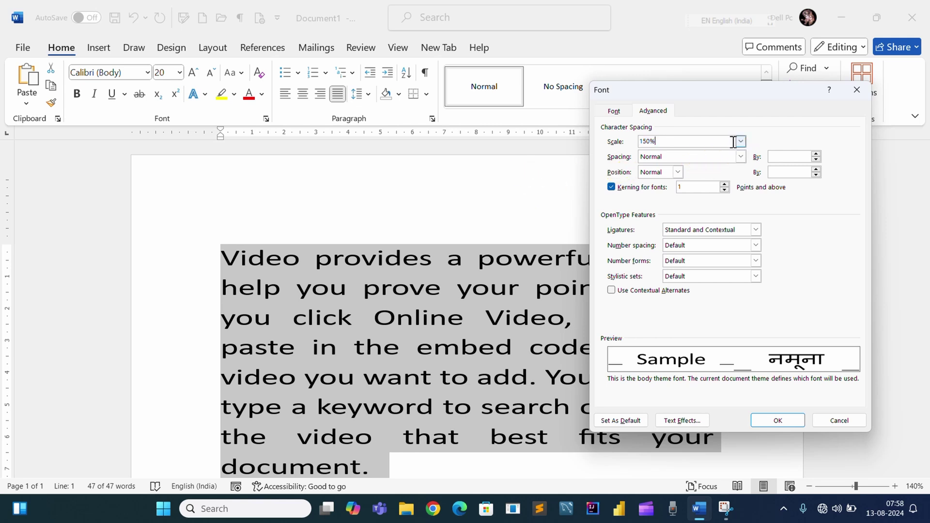
pyautogui.click(740, 141)
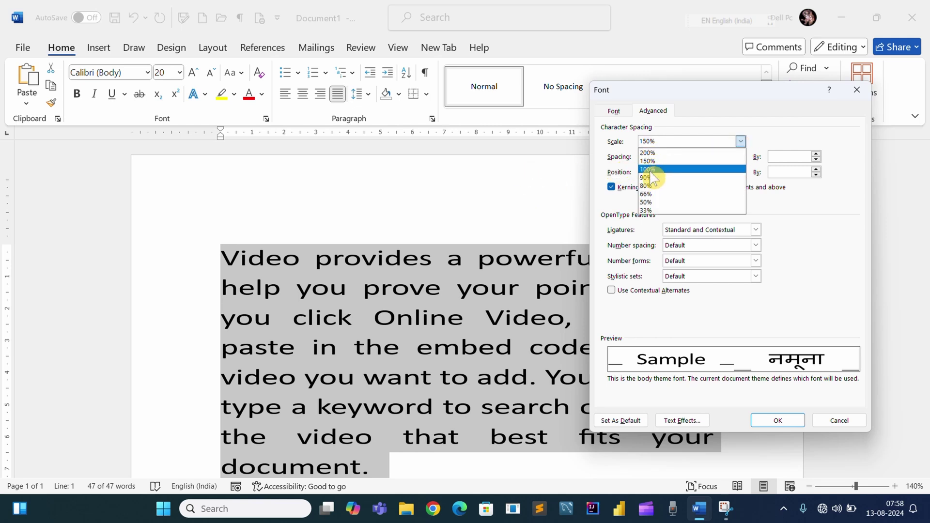
pyautogui.click(650, 166)
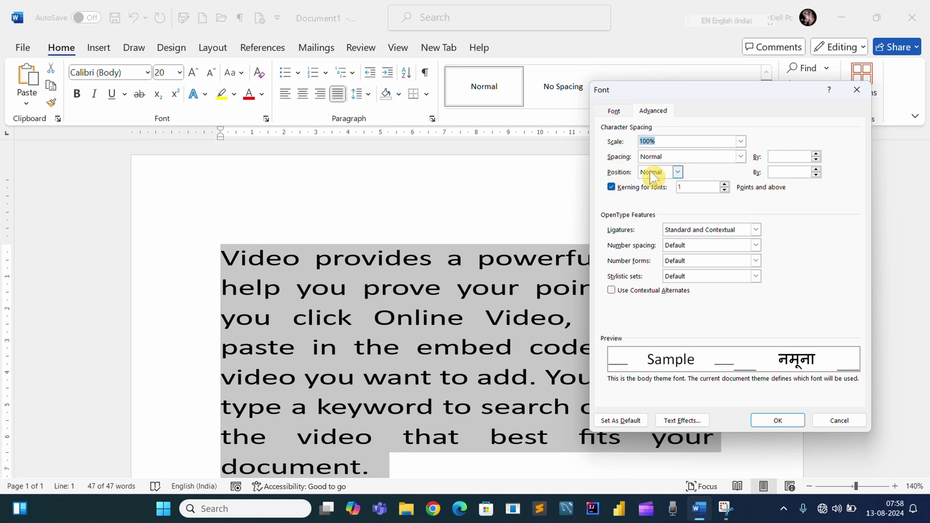
pyautogui.click(740, 157)
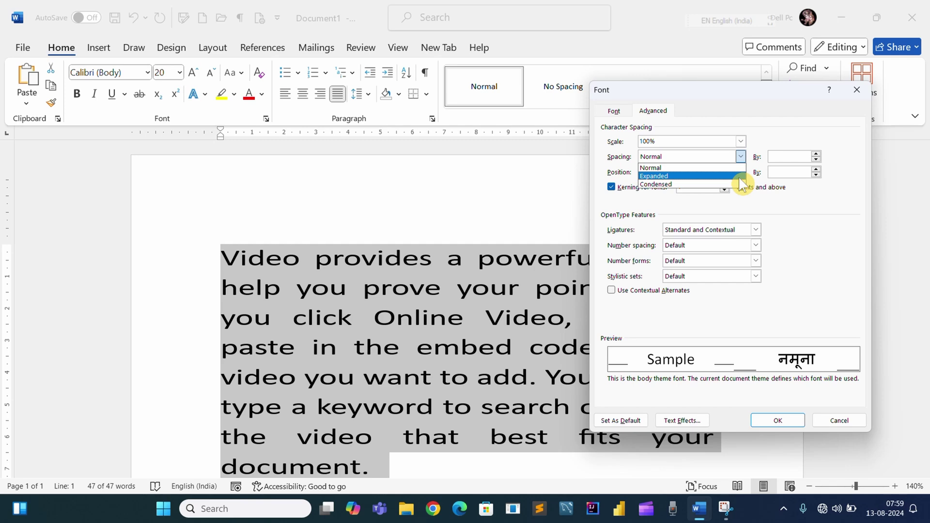
# - Set character spacing to Expanded by 5 pt, then reselect the whole paragraph
pyautogui.click(739, 177)
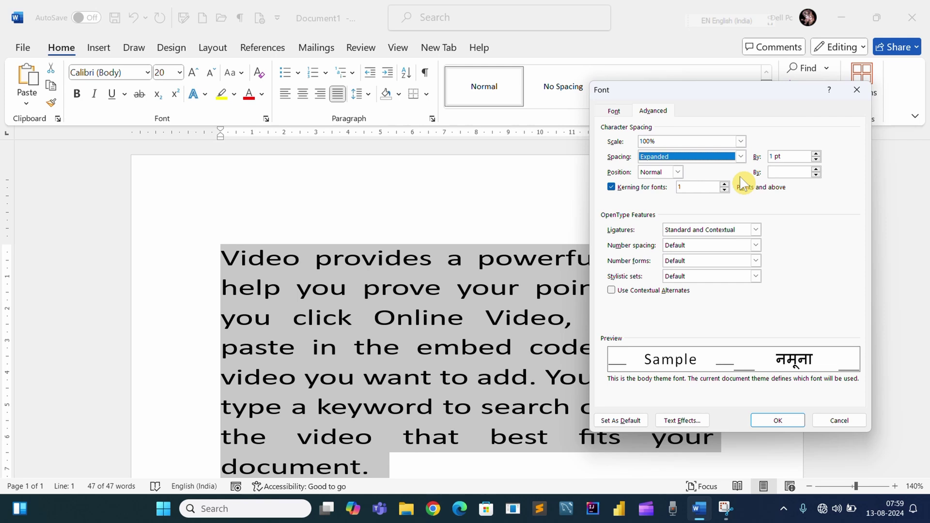
pyautogui.click(816, 154)
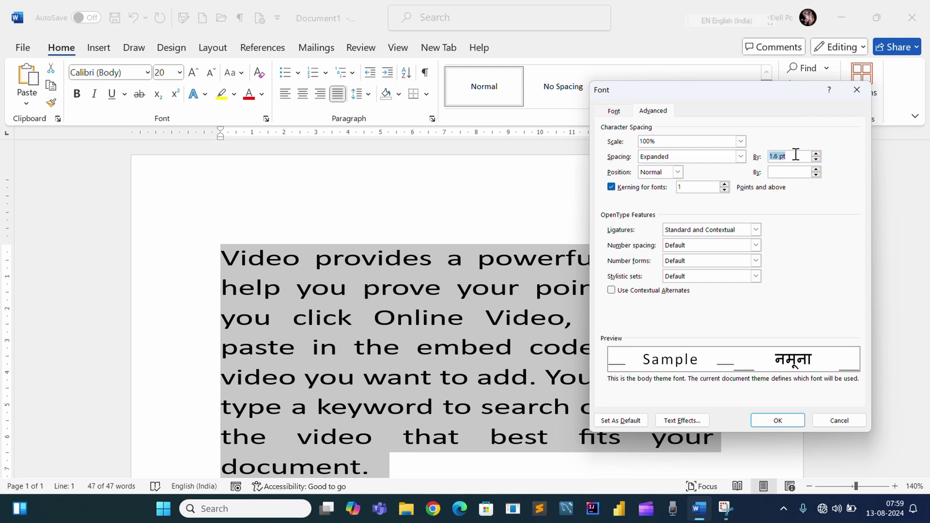
pyautogui.press('BackSpace')
pyautogui.write('5')
pyautogui.click(775, 420)
pyautogui.scroll(-3, 453, 251)
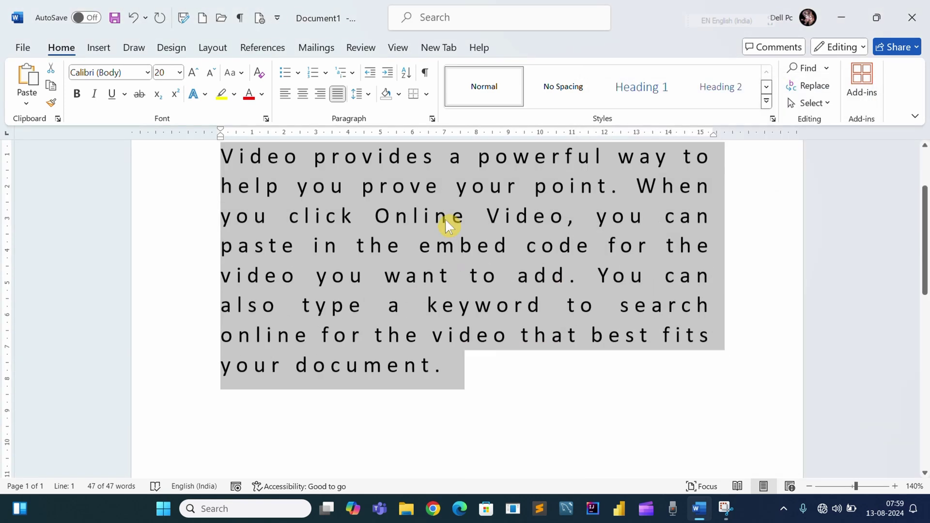
pyautogui.scroll(2, 469, 254)
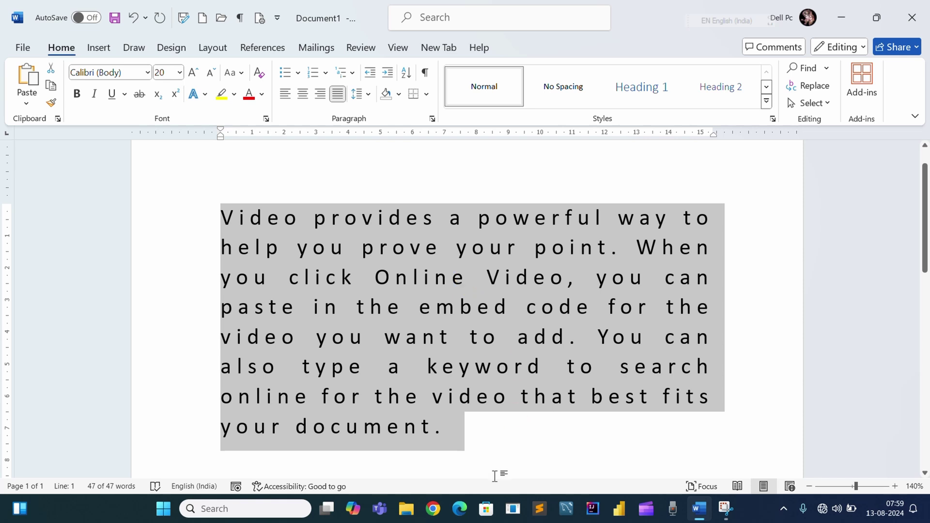
pyautogui.moveTo(461, 446); pyautogui.dragTo(234, 213)
# - Change the paragraph's character spacing from Expanded to Condensed by 5 pt
pyautogui.click(266, 119)
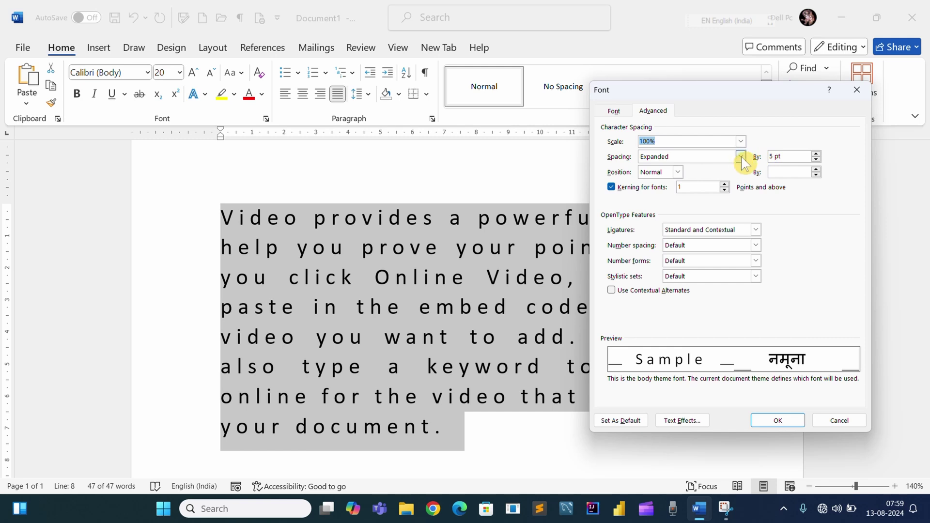
pyautogui.click(740, 156)
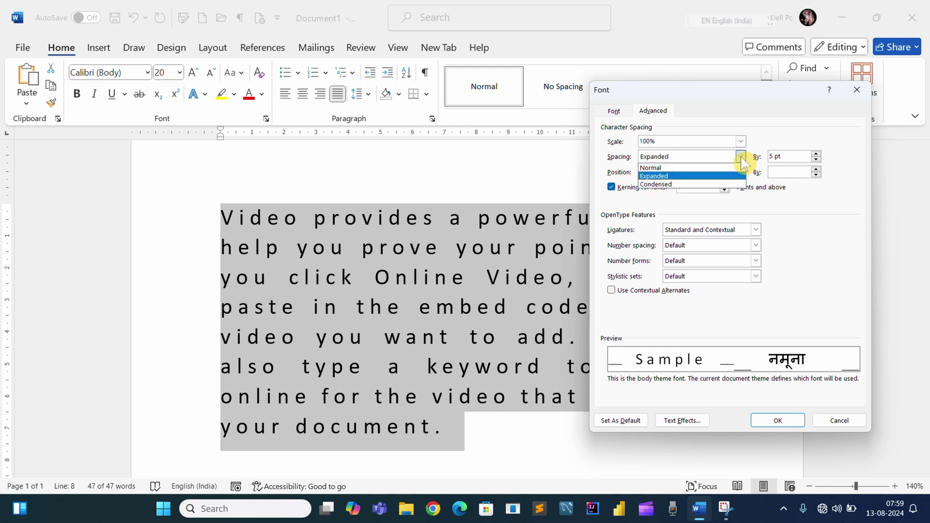
pyautogui.click(668, 185)
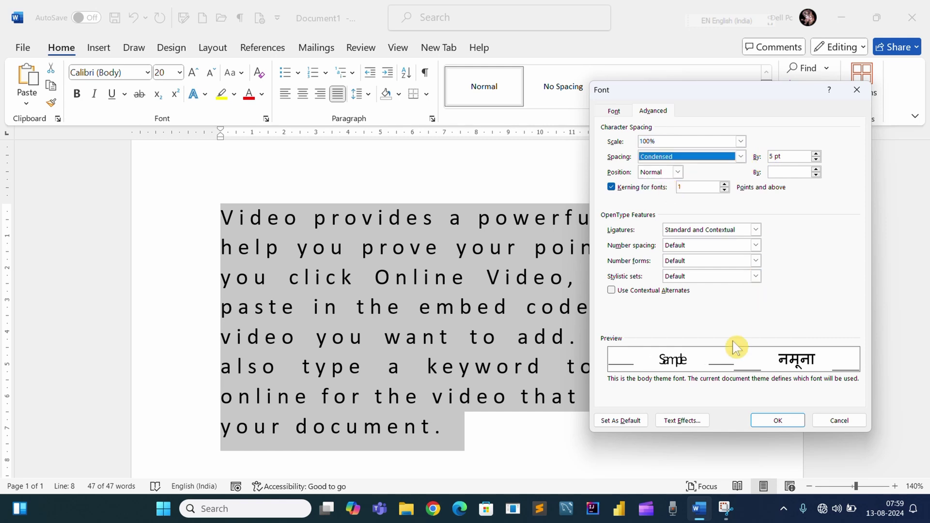
pyautogui.click(787, 425)
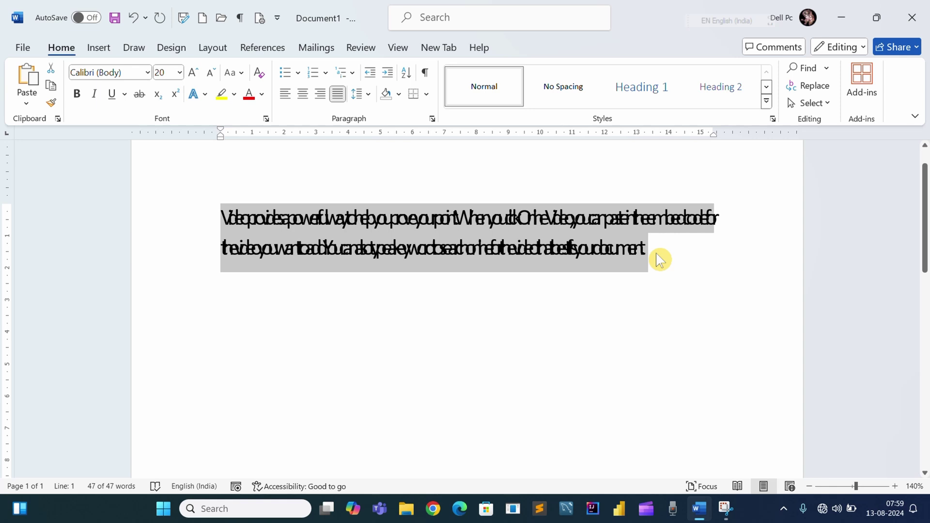
# - Set the paragraph's character spacing from Condensed back to Normal
pyautogui.click(266, 119)
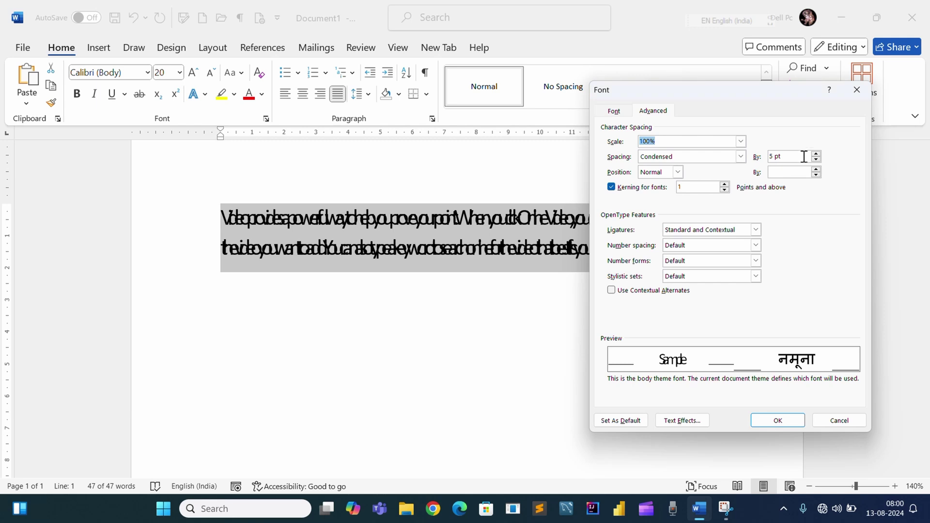
pyautogui.click(741, 157)
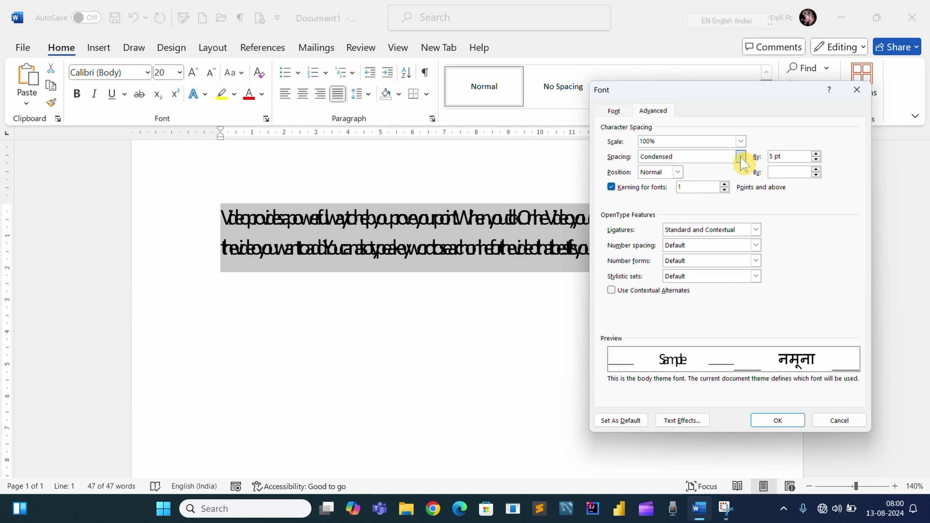
pyautogui.click(680, 173)
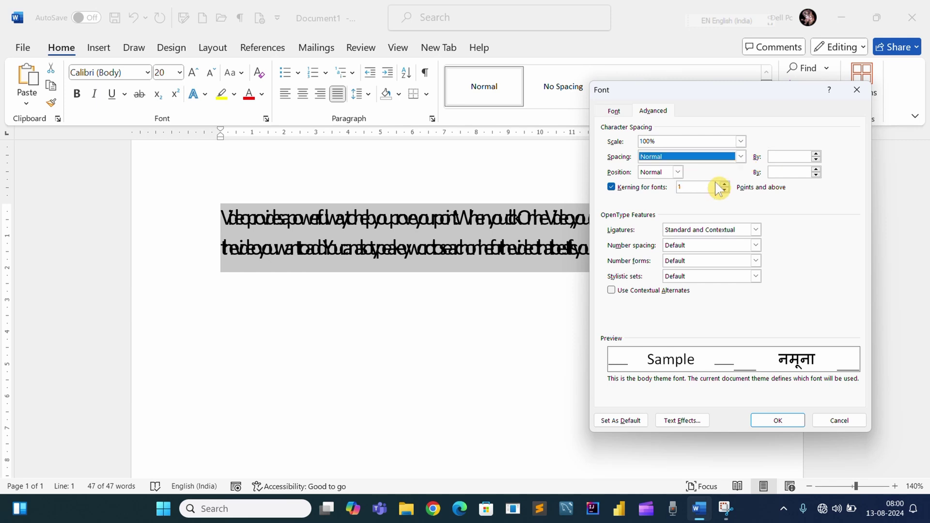
pyautogui.click(779, 421)
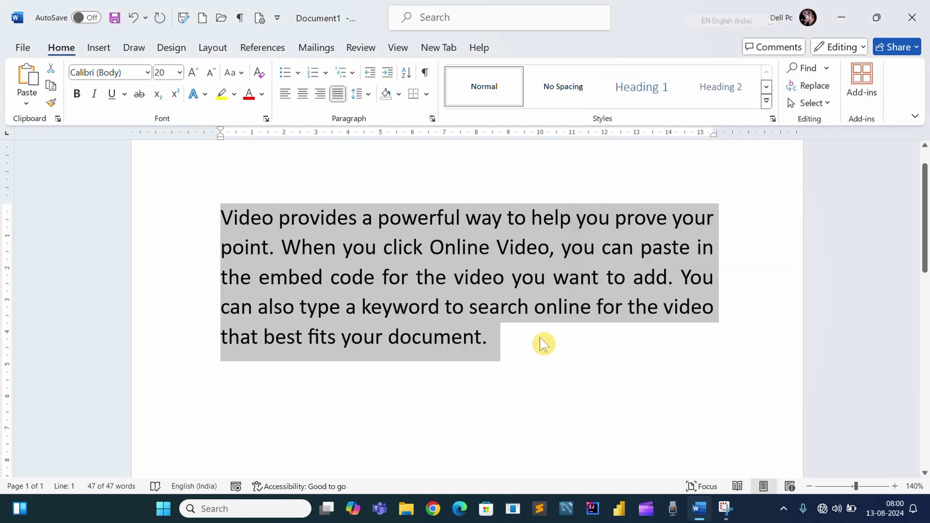
pyautogui.click(267, 118)
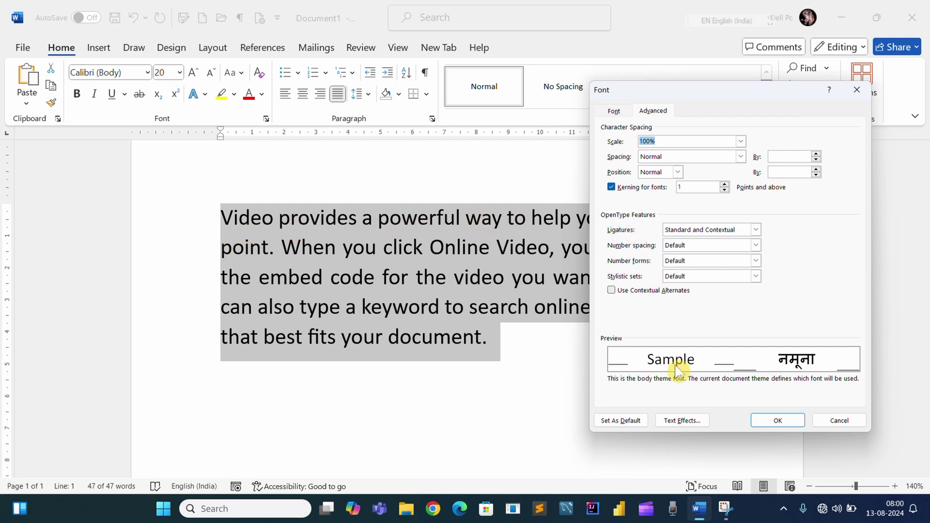
pyautogui.click(830, 420)
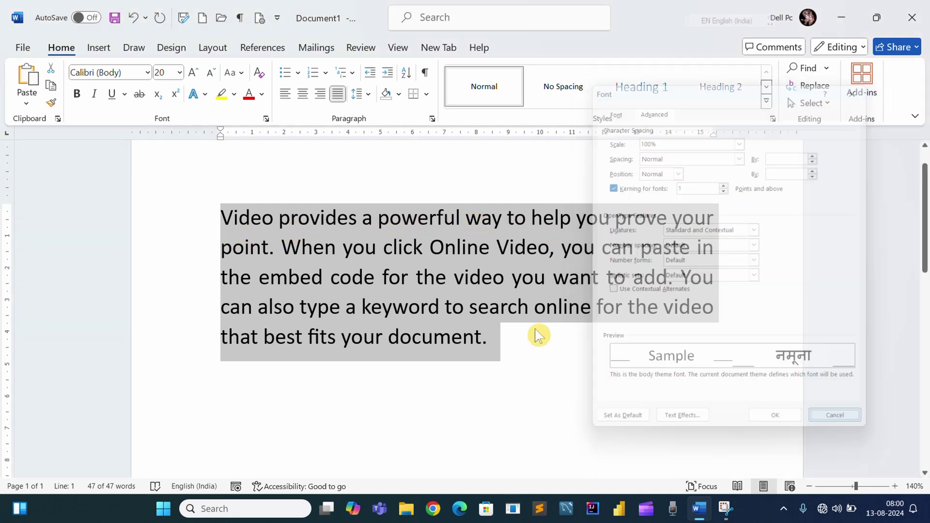
pyautogui.click(504, 219)
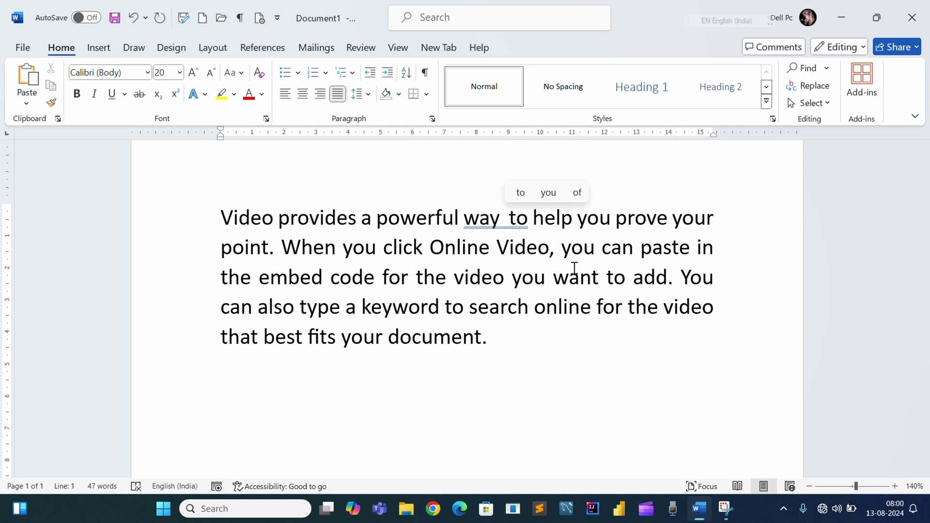
# - Type the person's full name after the word 'way', correcting a mistyped start
pyautogui.write('gO')
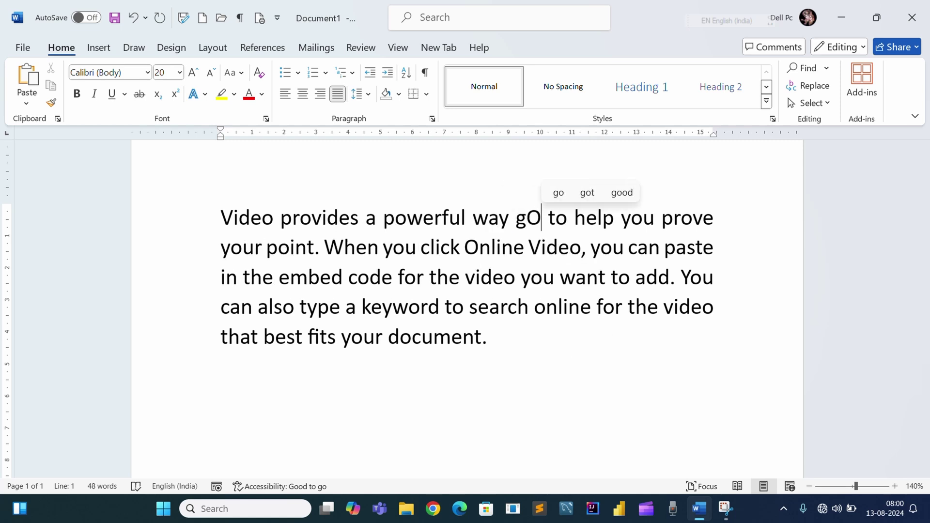
pyautogui.press('BackSpace')
pyautogui.press('BackSpace')
pyautogui.press('BackSpace')
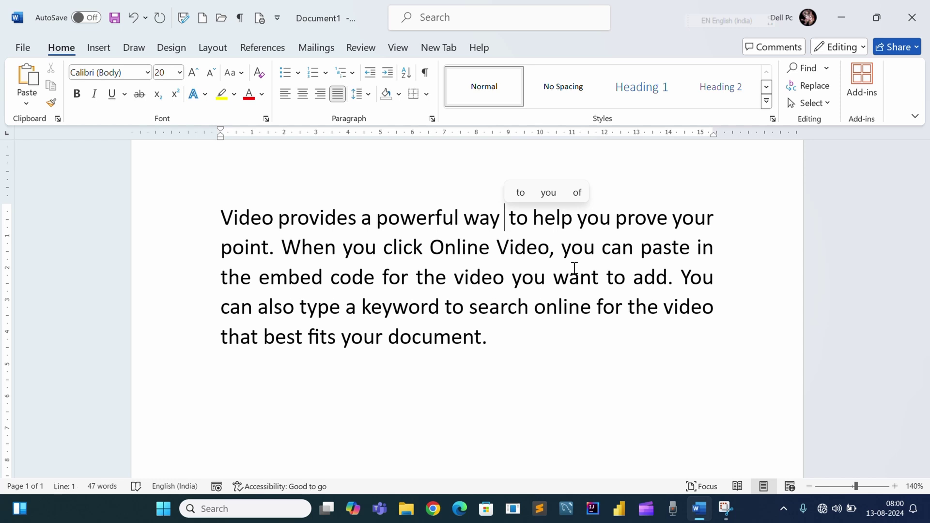
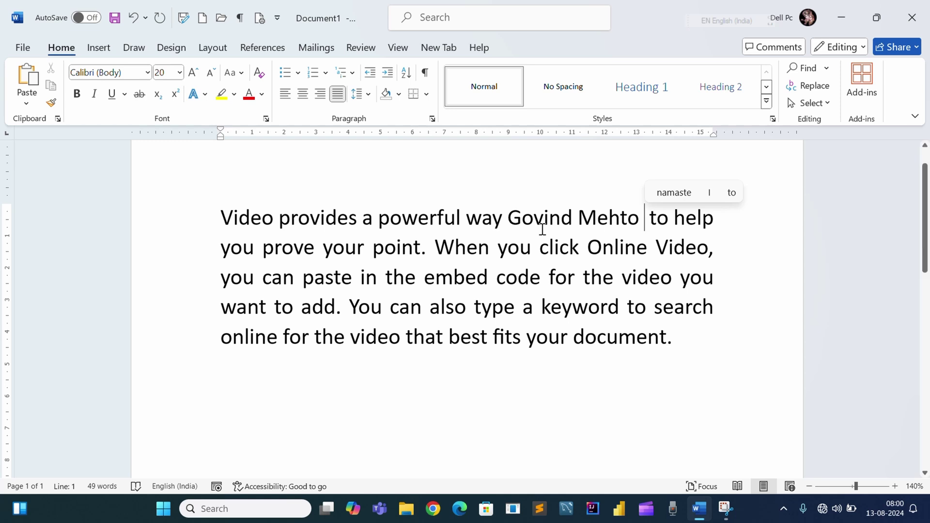
# - Select the inserted name and give it a red font colour
pyautogui.moveTo(506, 218); pyautogui.dragTo(648, 216)
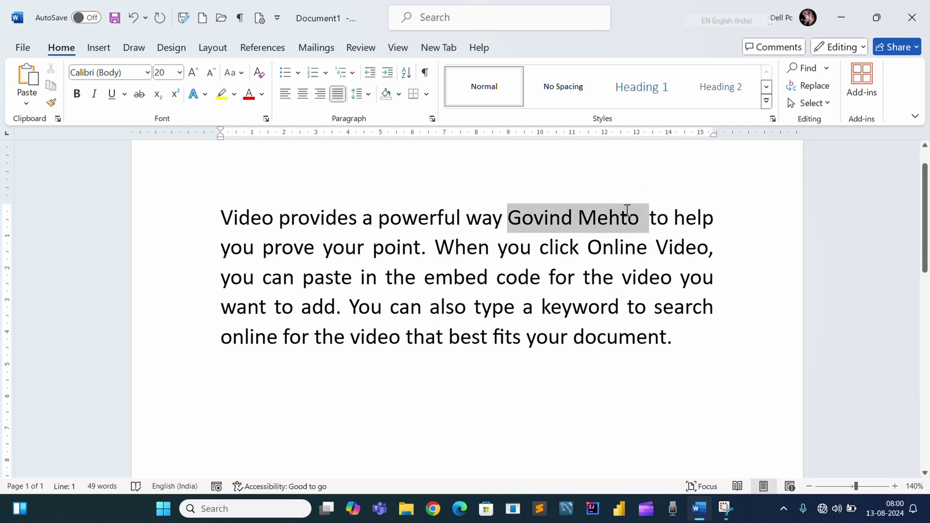
pyautogui.click(250, 97)
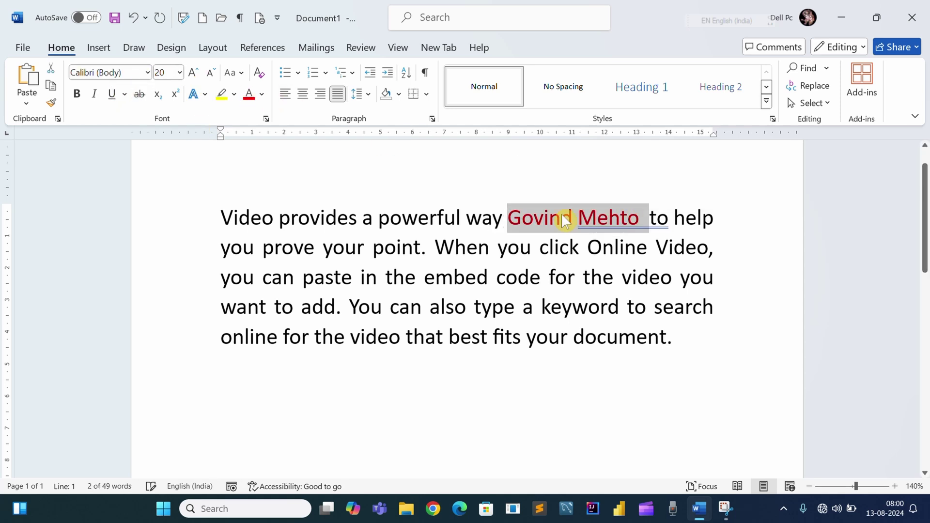
pyautogui.click(573, 218)
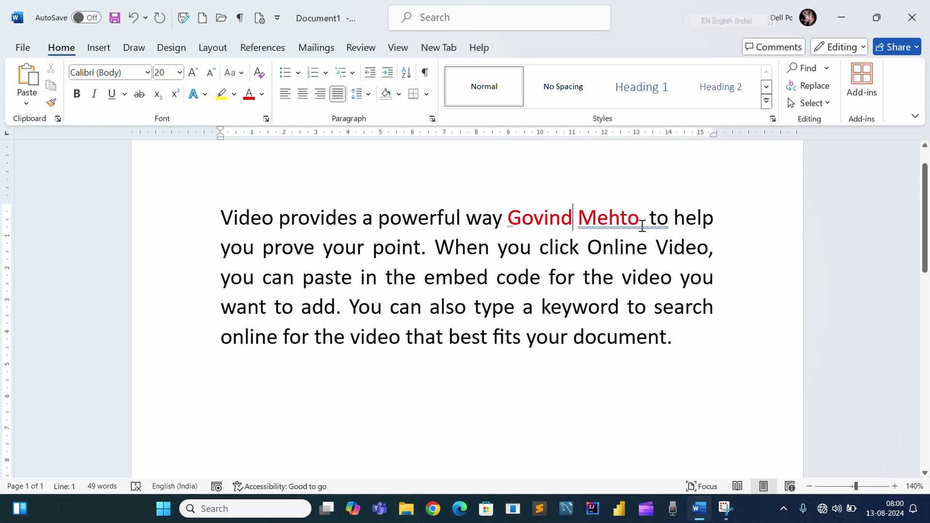
pyautogui.moveTo(648, 218); pyautogui.dragTo(508, 218)
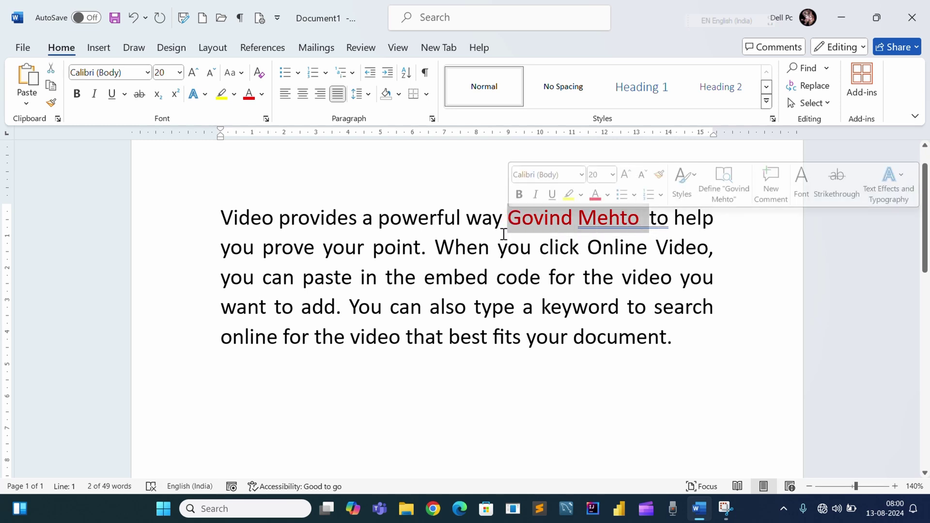
# - Set the red name's Position to Raised, increasing the amount to 8 pt
pyautogui.click(266, 118)
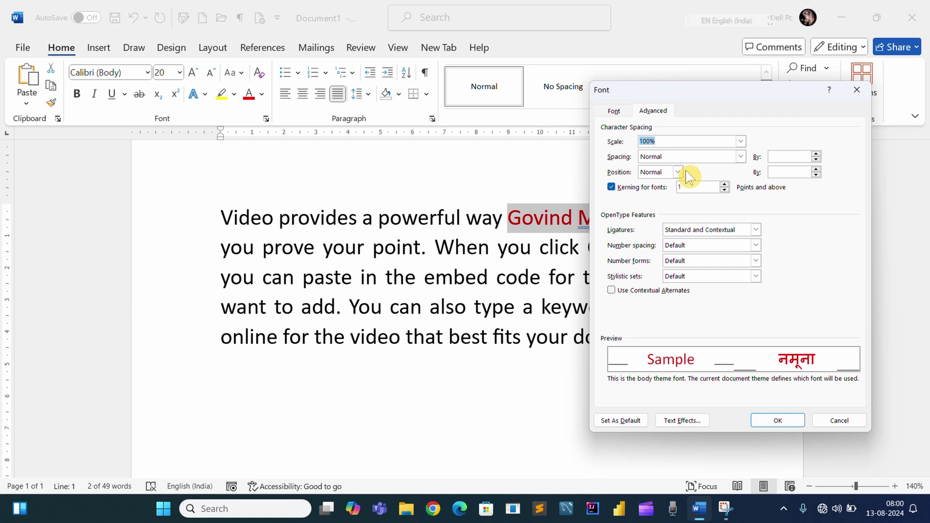
pyautogui.click(681, 172)
pyautogui.click(647, 191)
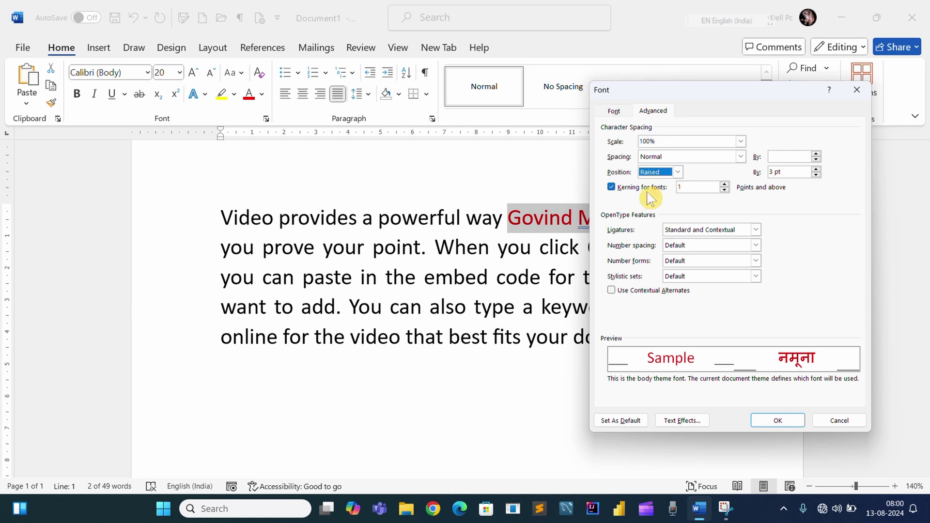
pyautogui.click(816, 169)
pyautogui.click(816, 169)
pyautogui.click(816, 169)
pyautogui.click(816, 169)
pyautogui.click(816, 170)
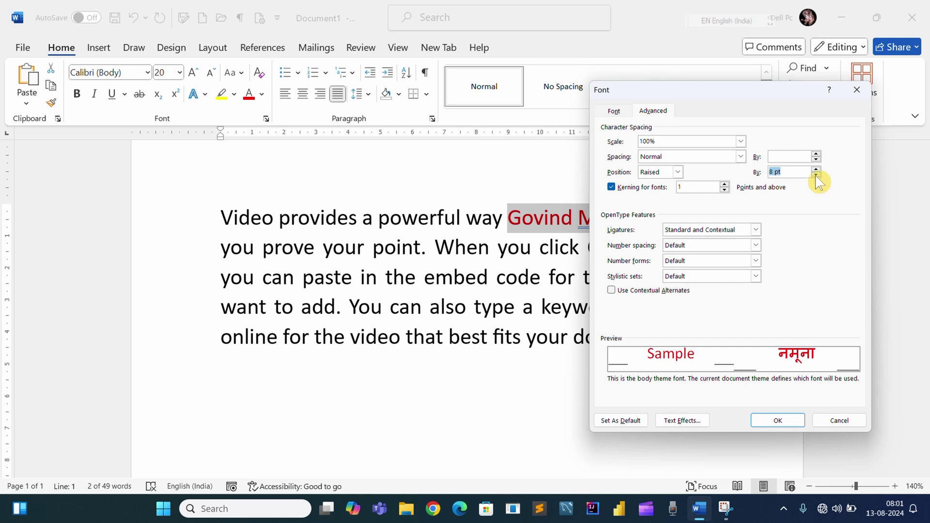
pyautogui.click(780, 419)
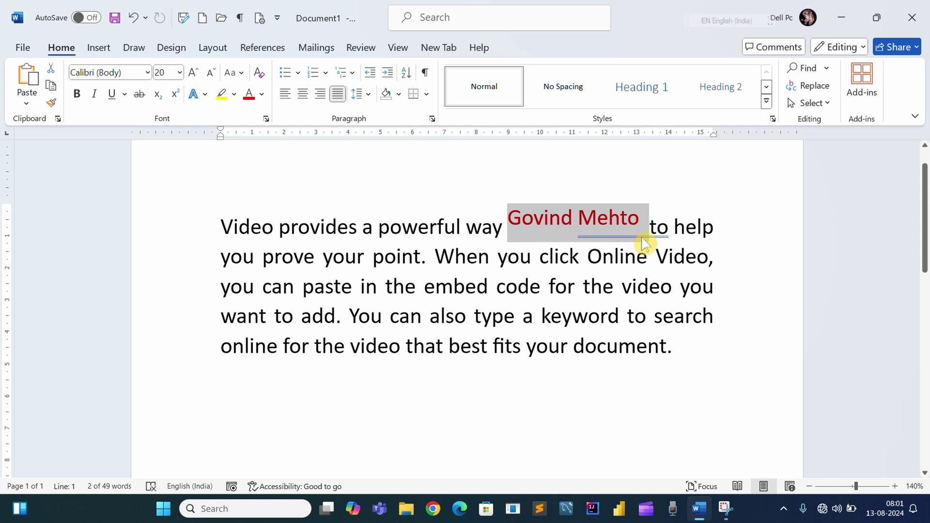
# - Switch the red name's Position from Raised to Lowered, keeping 8 pt
pyautogui.click(266, 118)
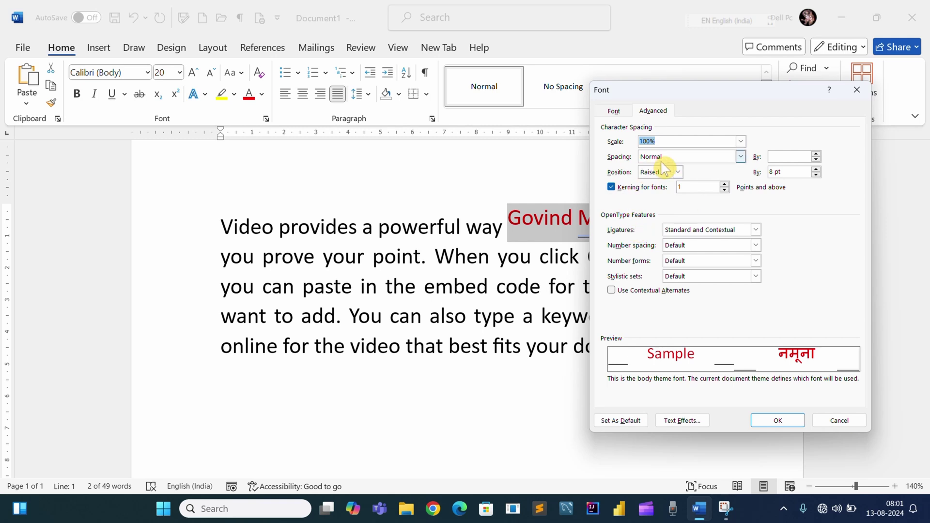
pyautogui.click(677, 175)
pyautogui.click(652, 201)
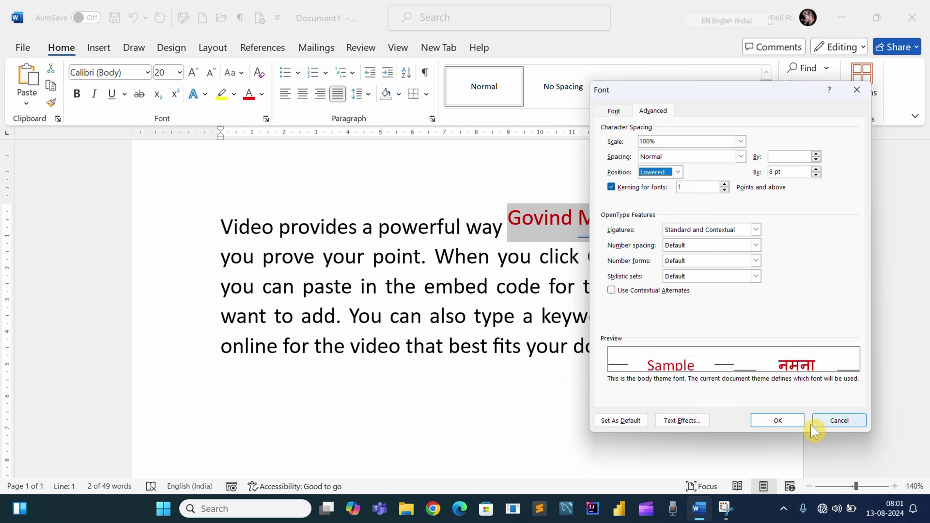
pyautogui.click(790, 425)
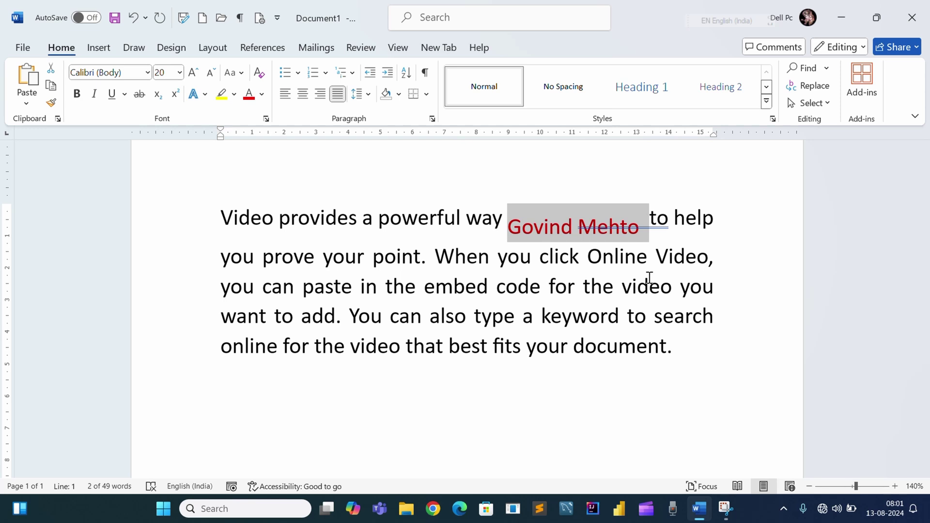
# - Reopen the Font dialog to review the name's Lowered 8 pt position
pyautogui.click(266, 119)
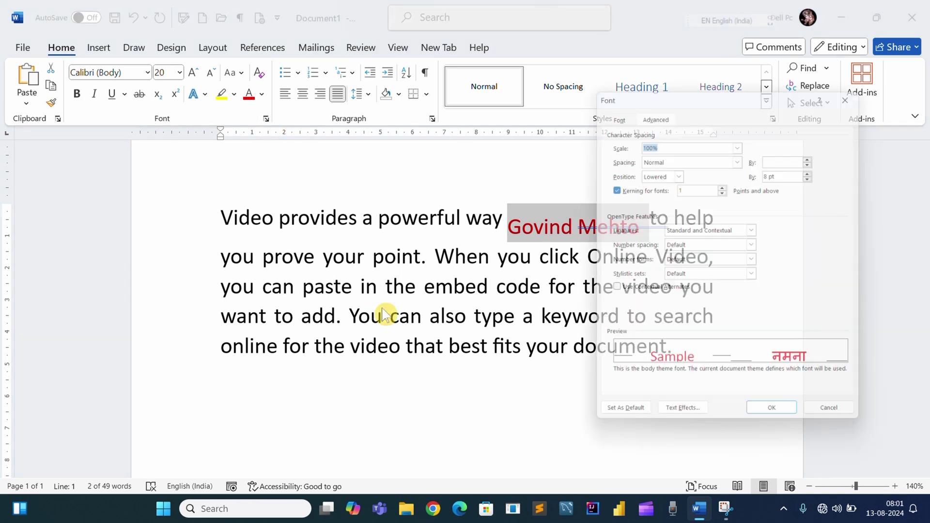